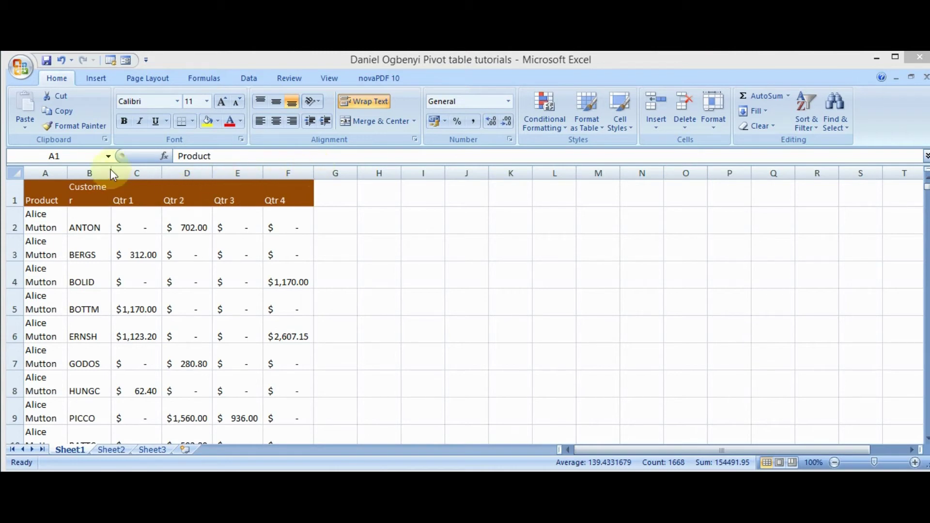
- Select the whole data range and widen the Product, Customer, Qtr 2, Qtr 3 and Qtr 4 columns
key(ctrl+a)
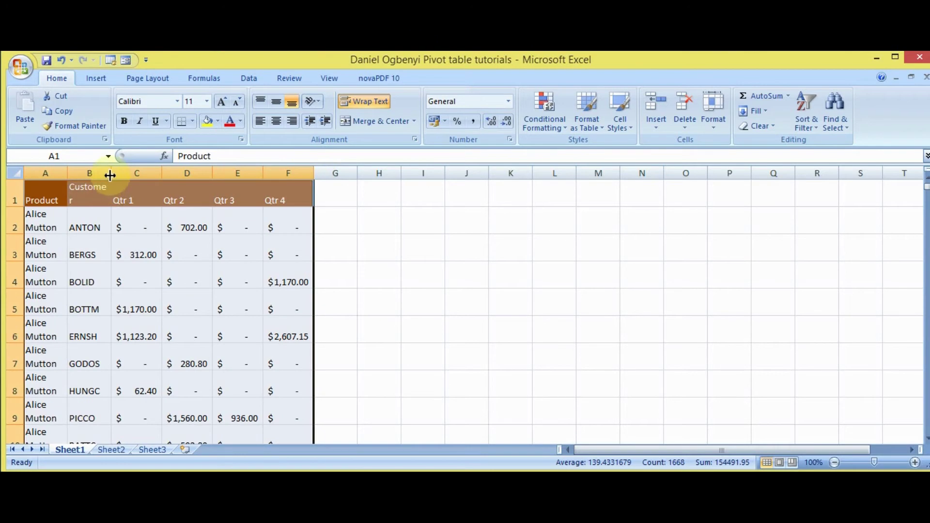
drag(110, 174, 136, 174)
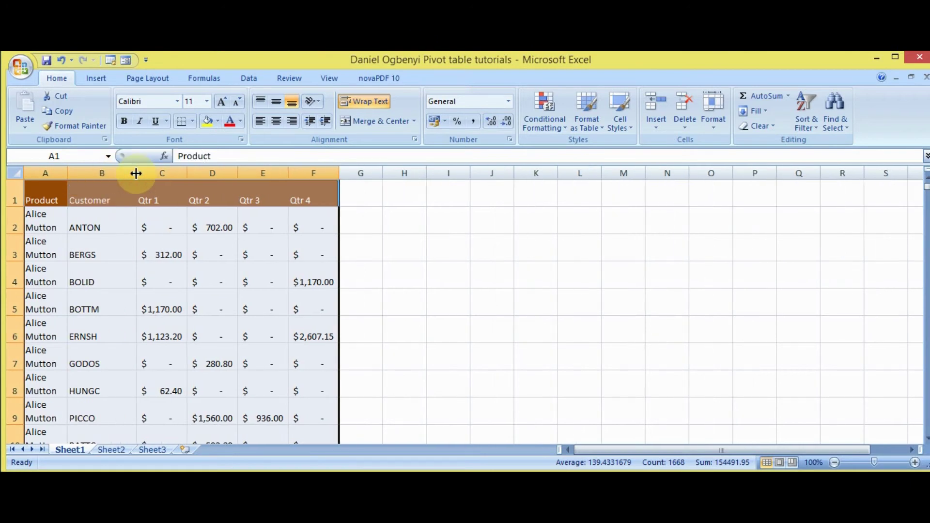
drag(67, 173, 79, 173)
drag(250, 173, 385, 173)
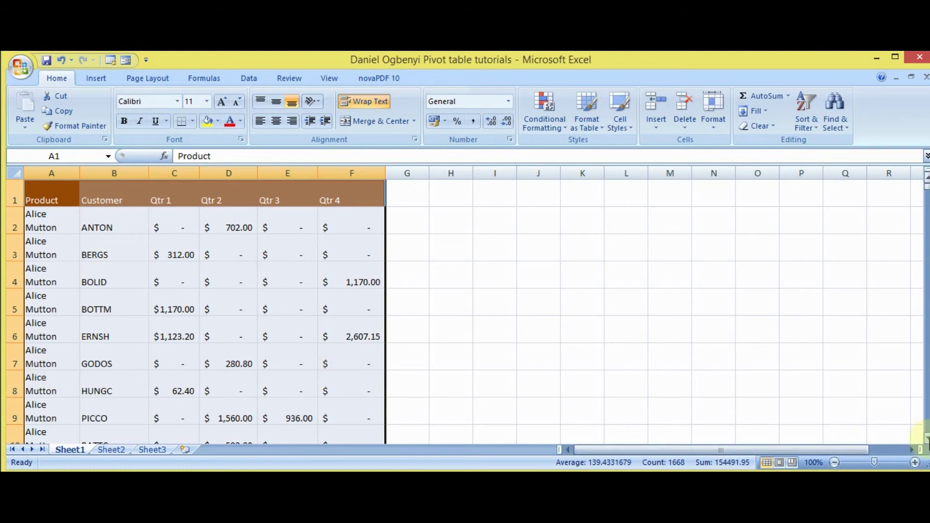
- Convert the data range A1:F278 into a table with headers
click(925, 438)
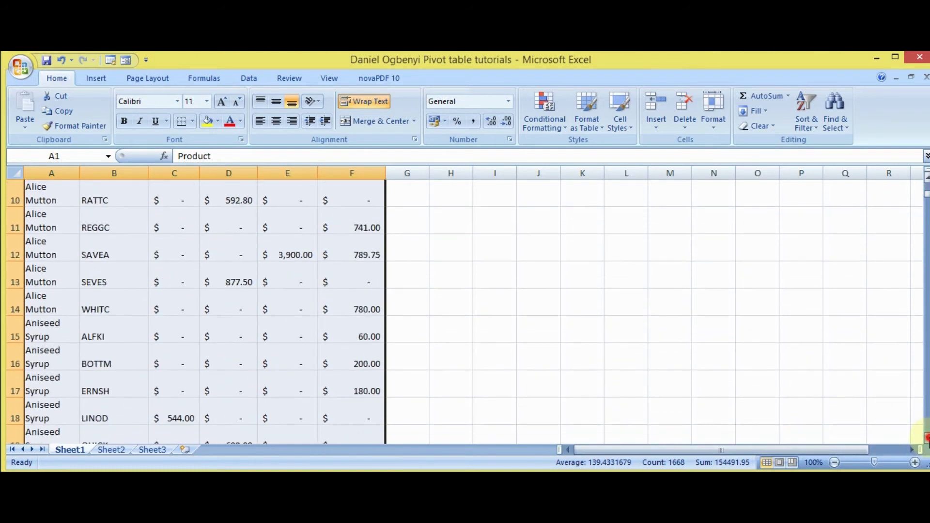
drag(926, 438, 925, 439)
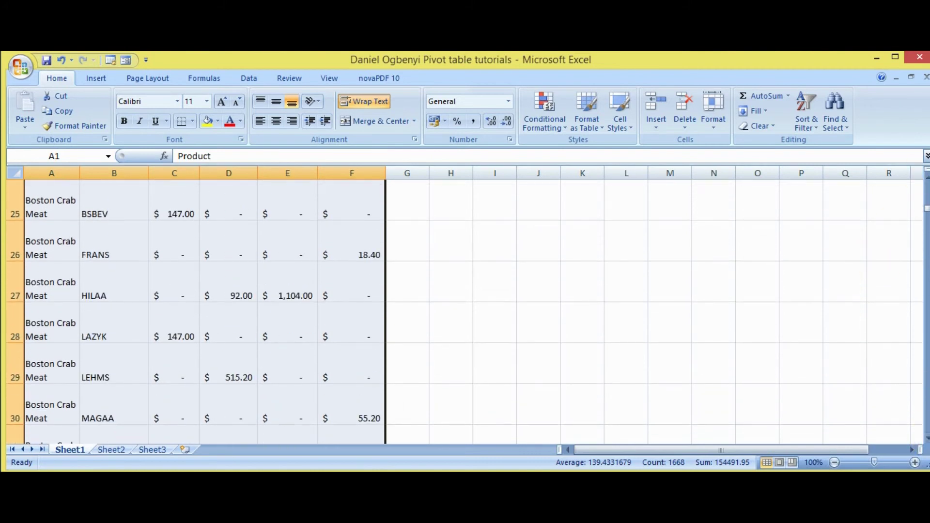
drag(925, 177, 926, 177)
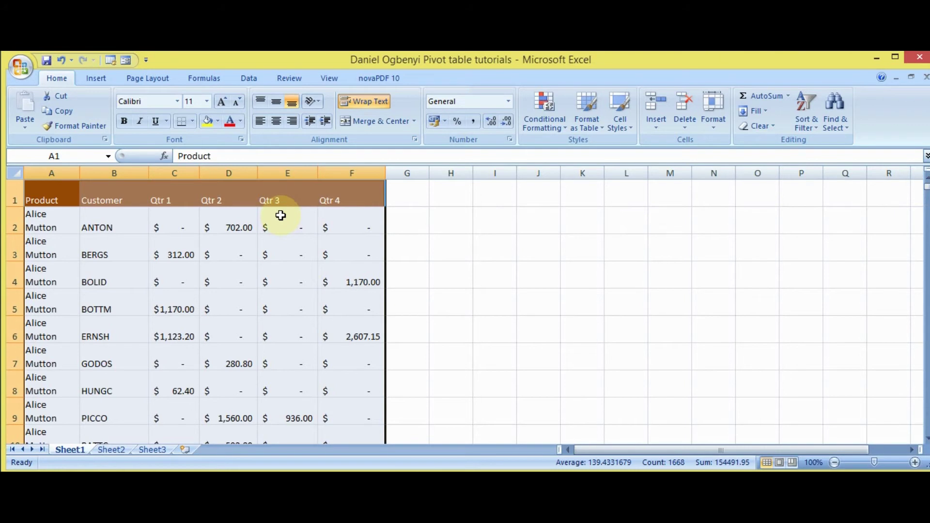
key(ctrl+t)
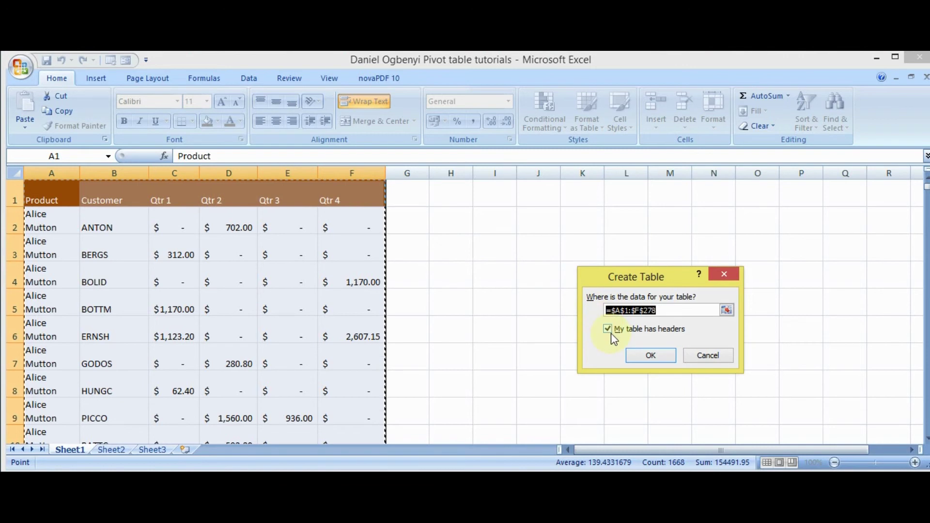
click(648, 356)
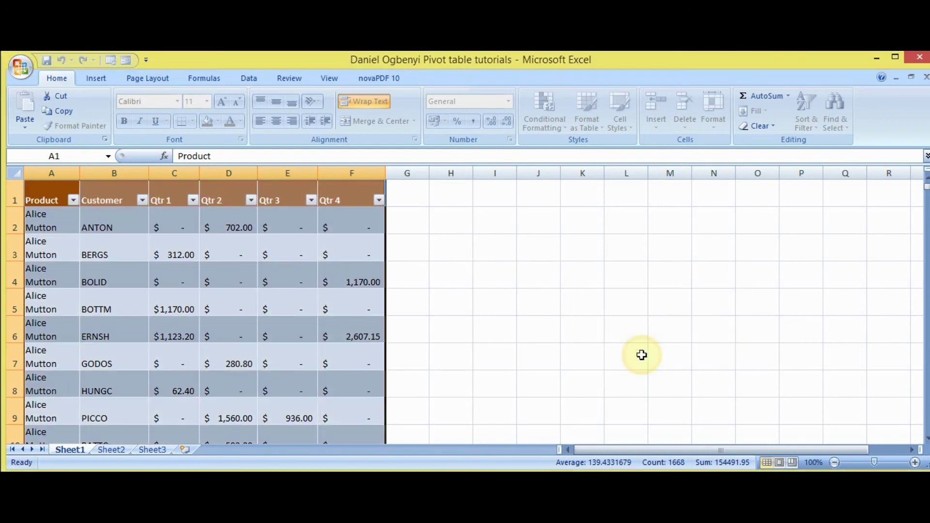
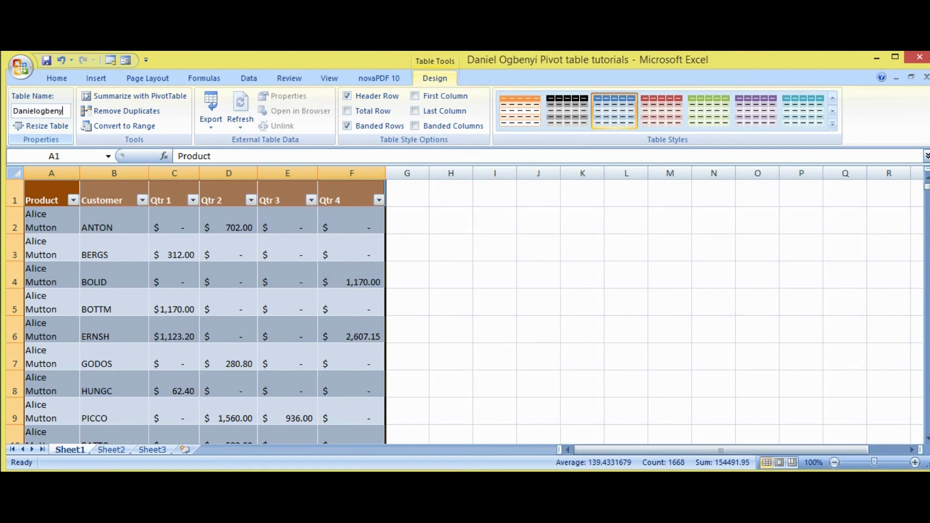
- Try to name the table with the author's full name followed by a space and "data"
text(d)
key(BackSpace)
key(BackSpace)
text(data)
key(Return)
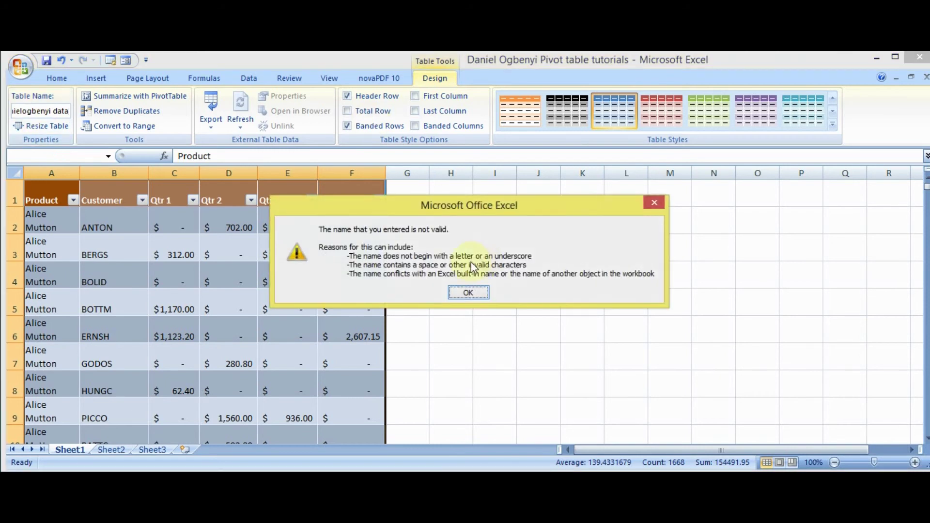
click(468, 292)
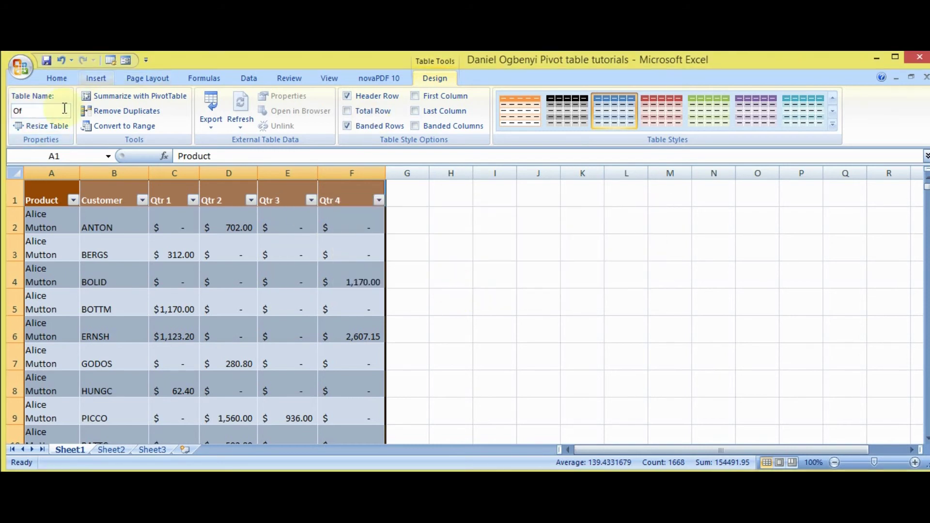
- Name the table with the author's full name plus "data" as one lowercase word without spaces
double_click(48, 111)
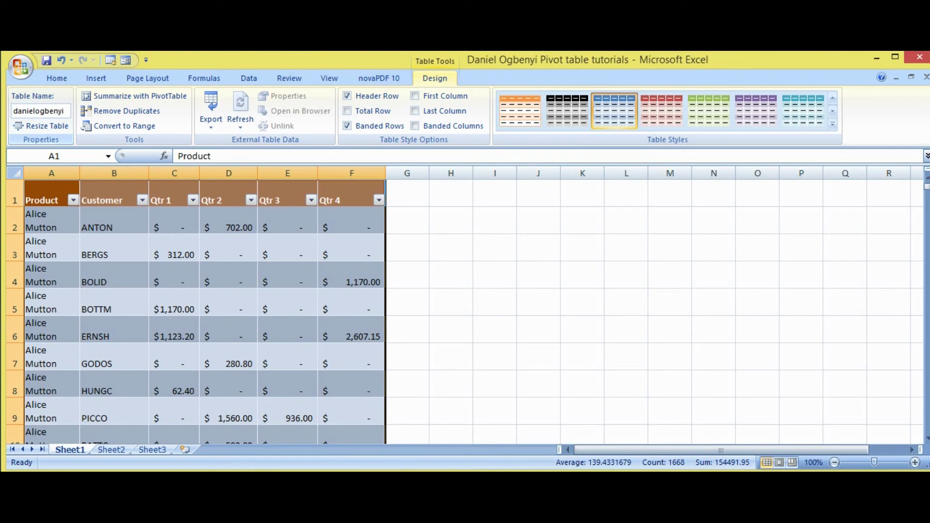
text(danielogbenyidata)
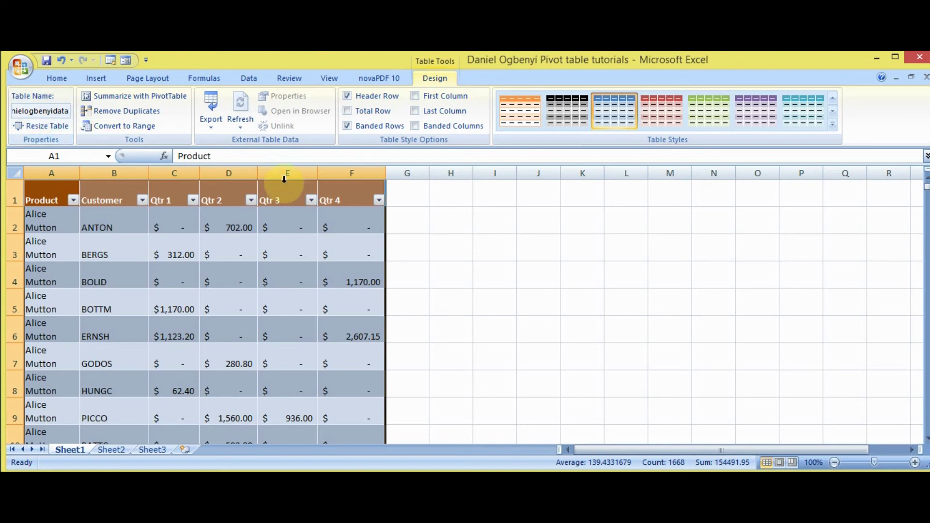
click(412, 195)
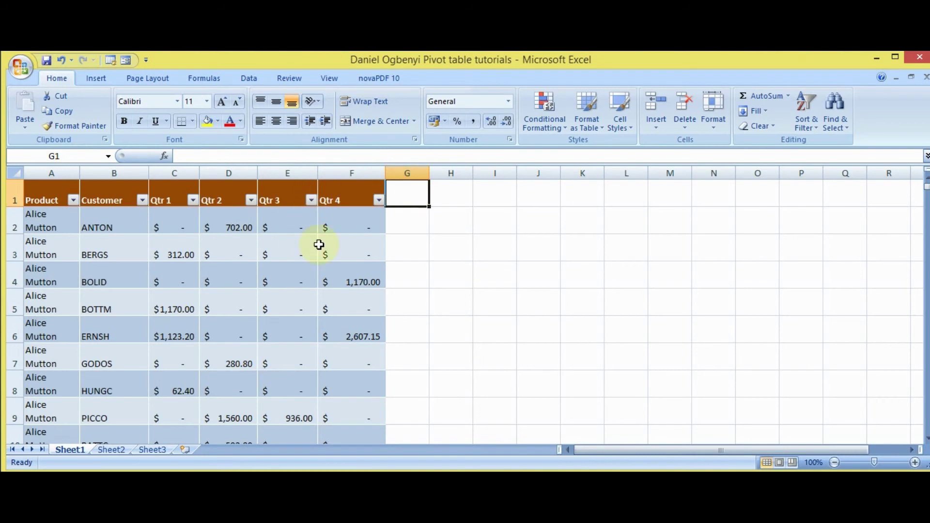
- Rename Sheet1 as "source data"
double_click(81, 449)
text(sourc)
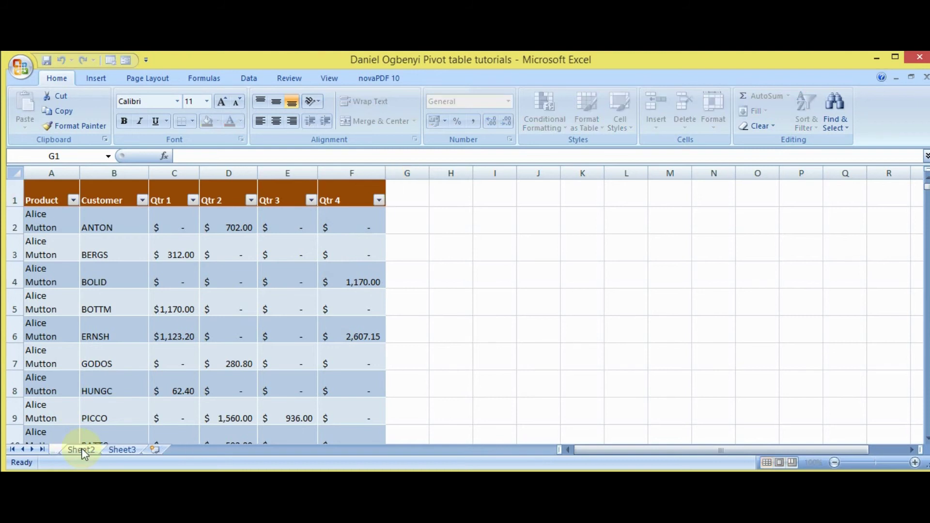
text(e)
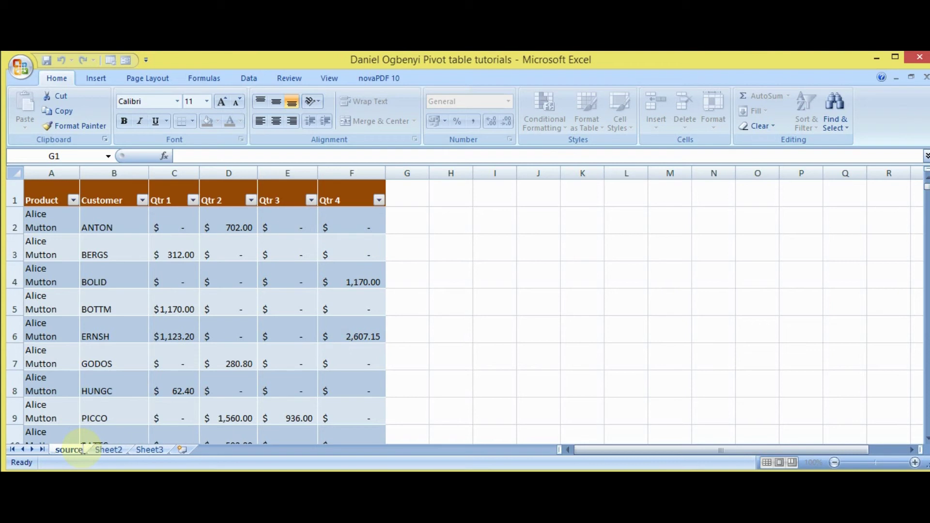
text( data)
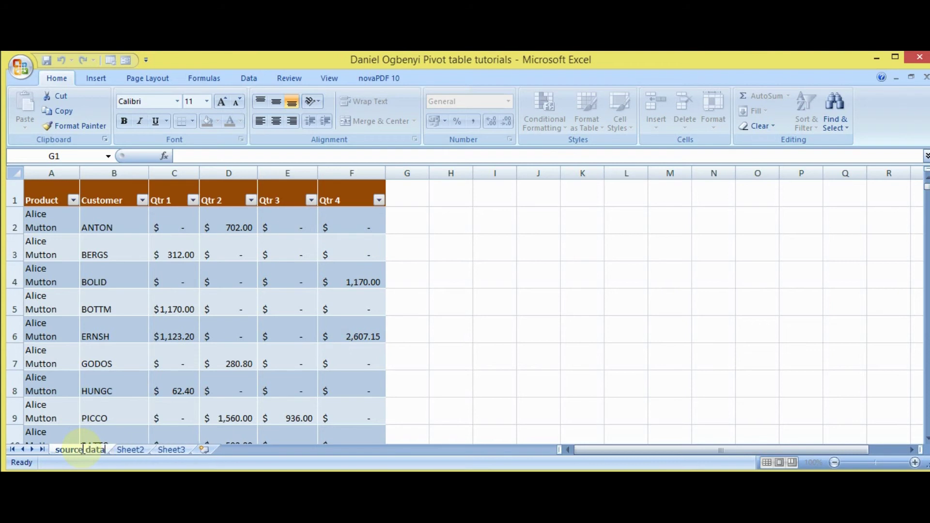
- Rename Sheet2 as "product pivote table"
click(129, 449)
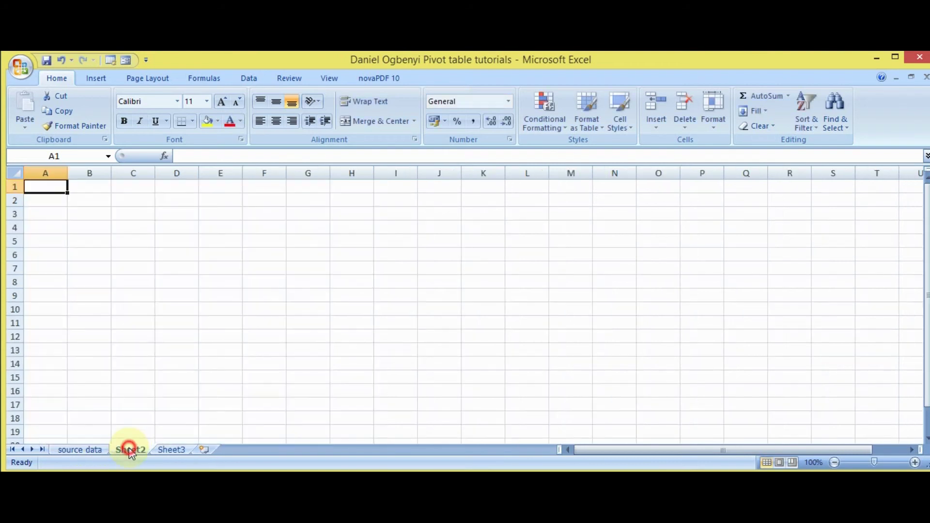
double_click(130, 448)
key(BackSpace)
text(product pi)
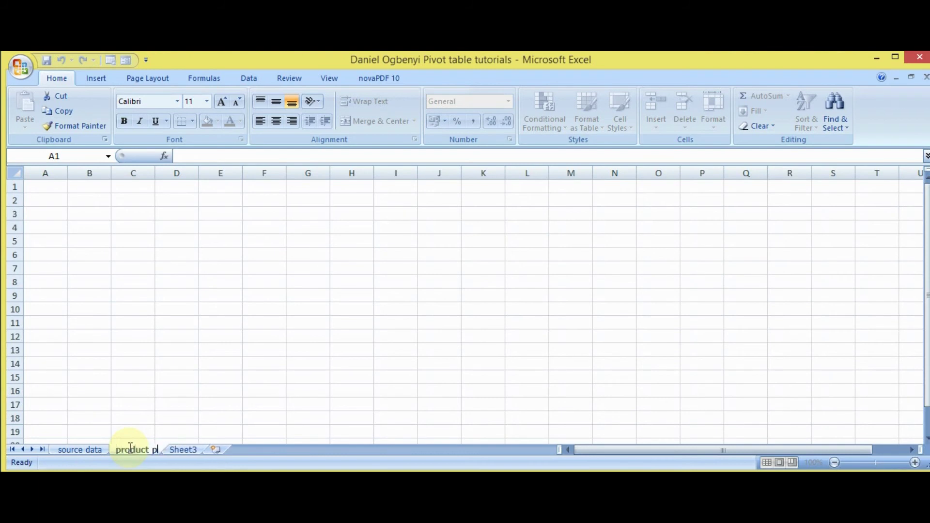
text(vot)
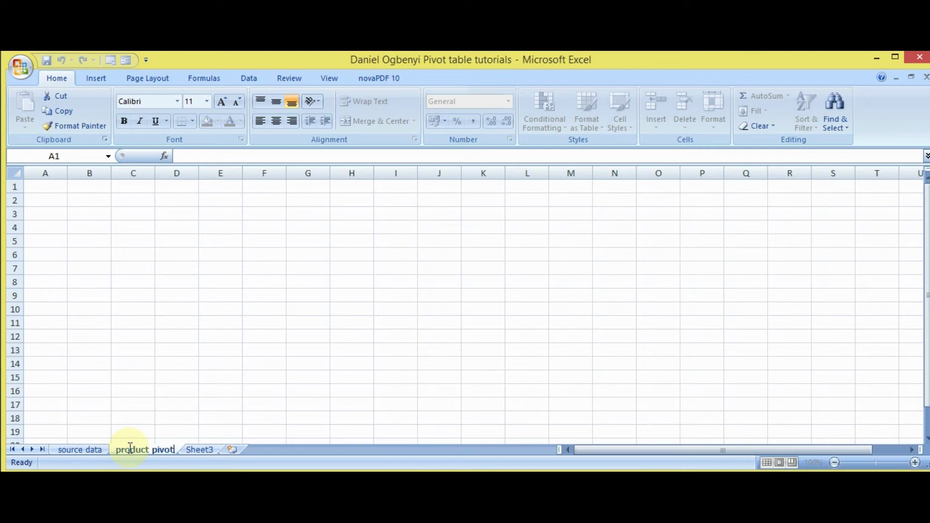
text(e table)
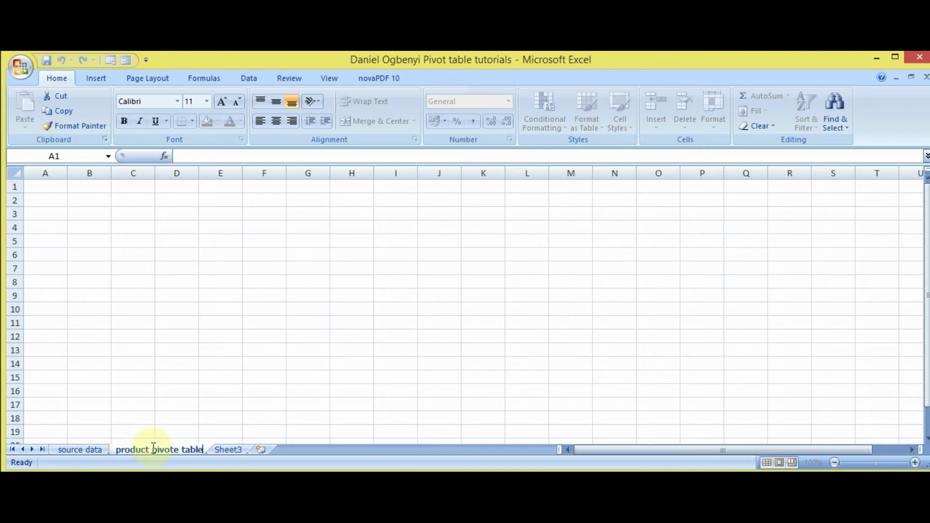
- Rename Sheet3 as "customer pivote table"
click(223, 448)
double_click(225, 450)
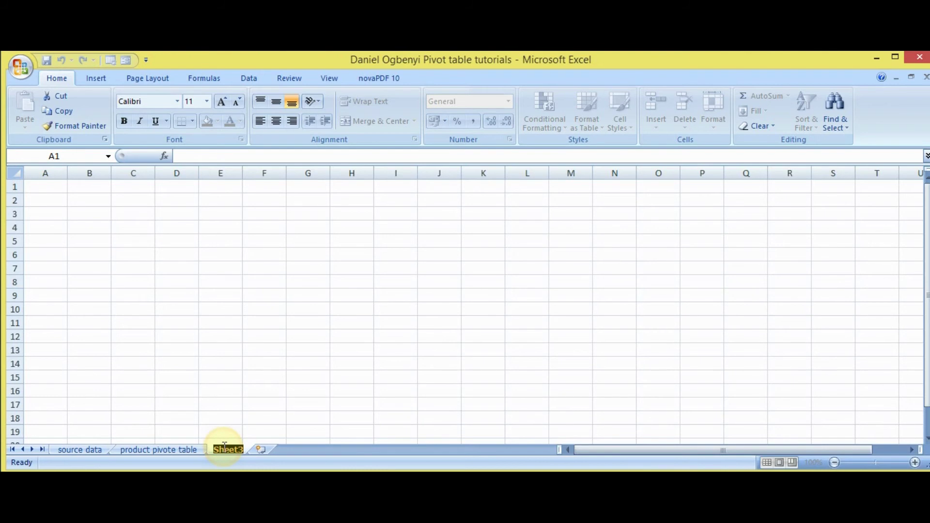
key(BackSpace)
text(custo)
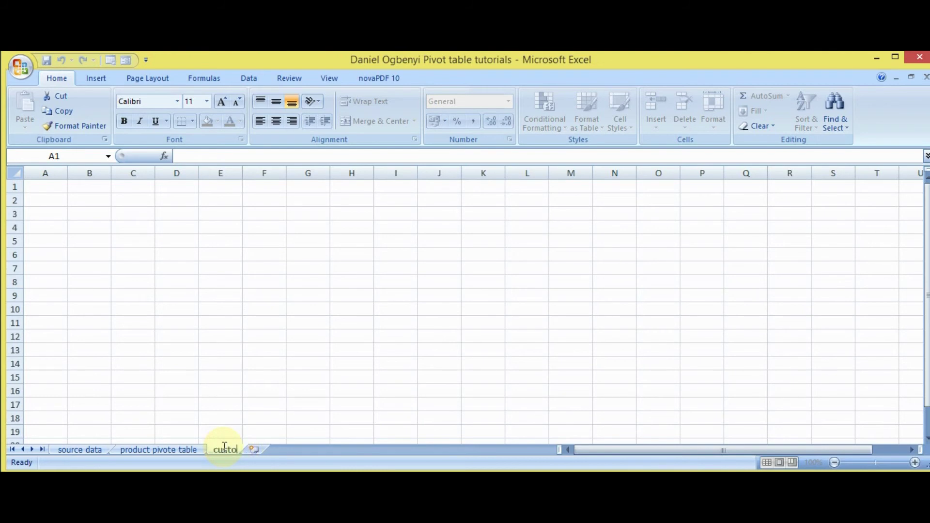
text(mer piv)
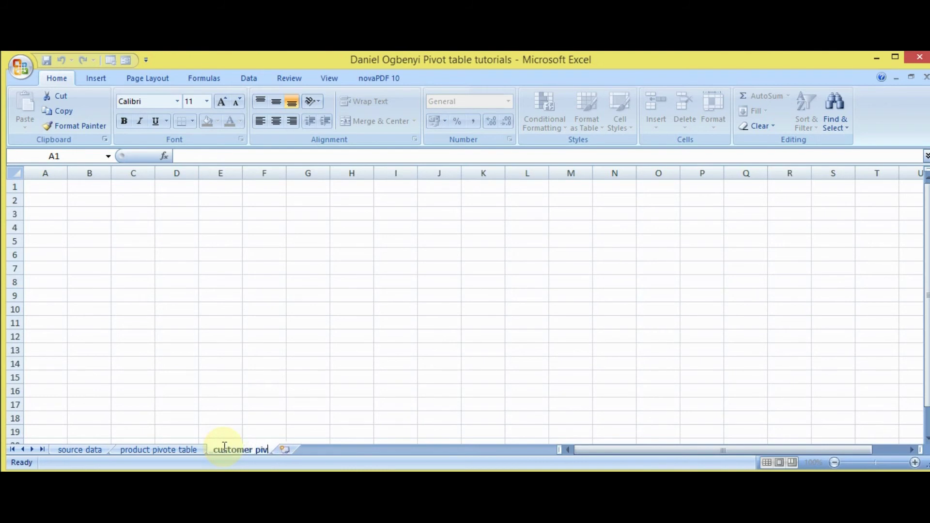
text(ote ta)
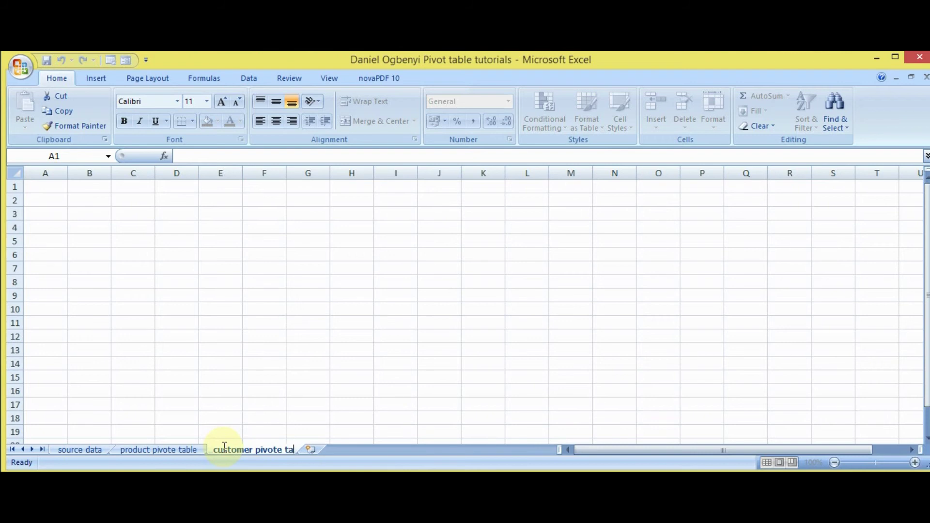
text(ble)
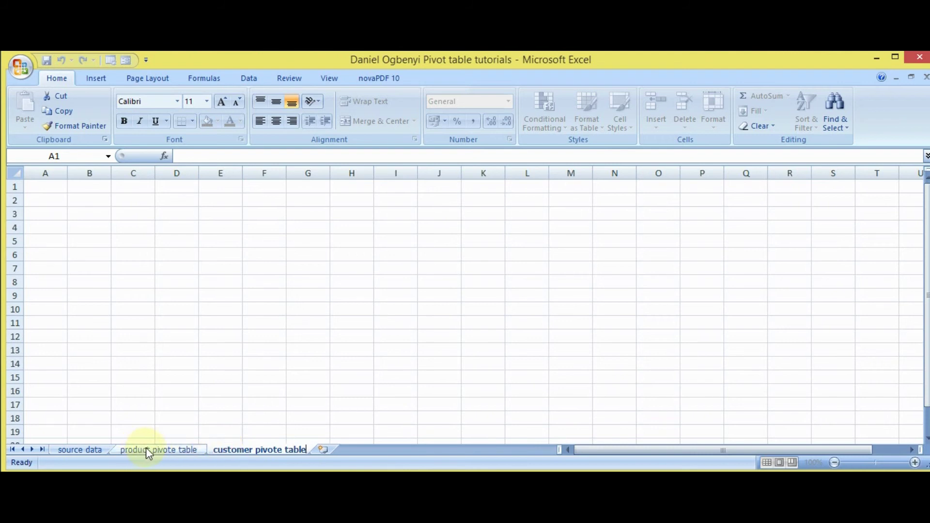
- Start inserting a PivotTable from the source data sheet
click(94, 450)
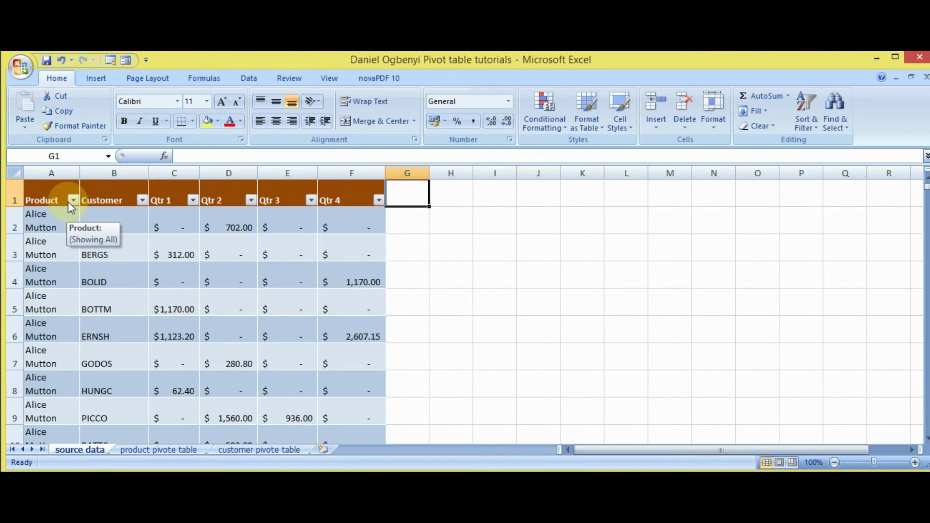
click(105, 80)
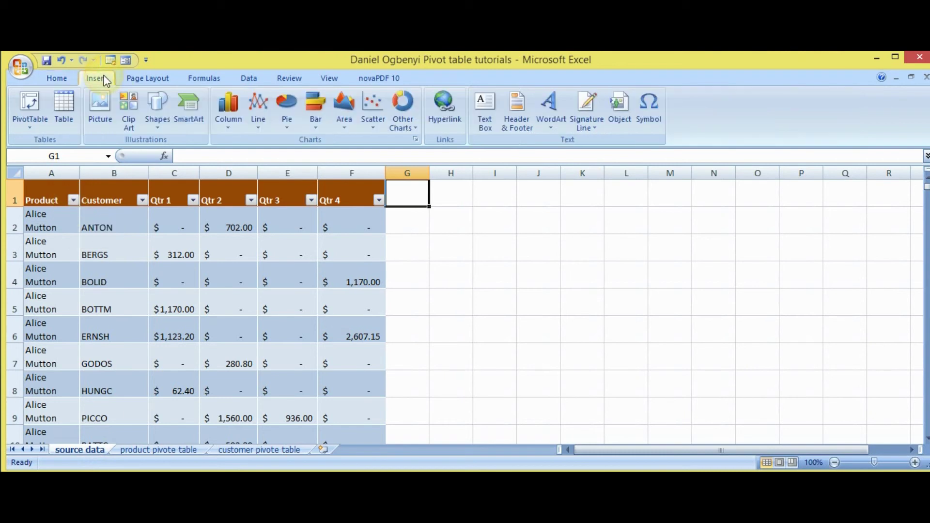
click(30, 124)
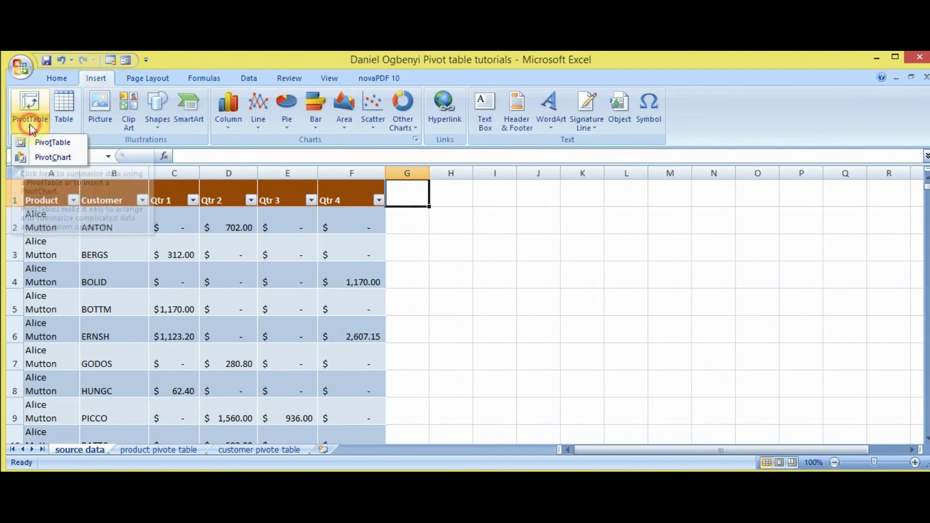
click(50, 143)
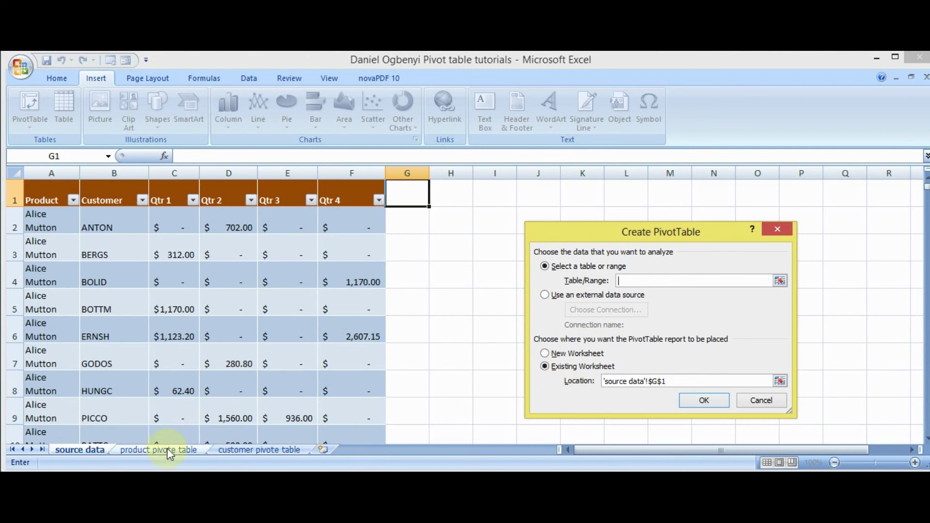
- Try to create the PivotTable with cell A1 of the product pivote table sheet as its data range
click(167, 449)
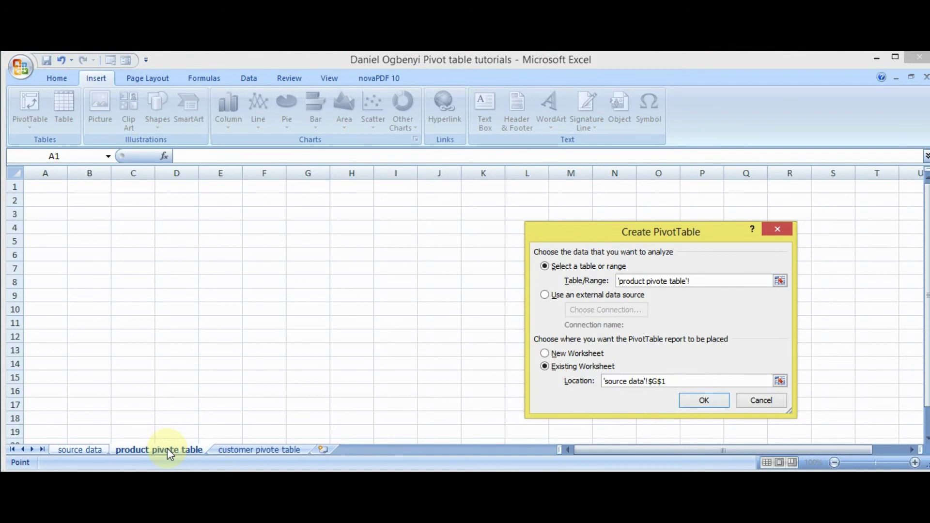
click(51, 188)
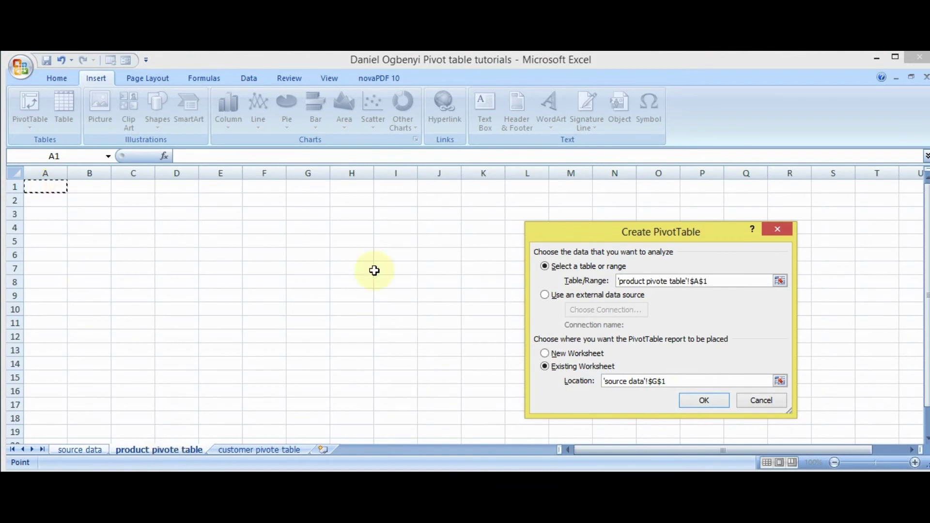
click(718, 403)
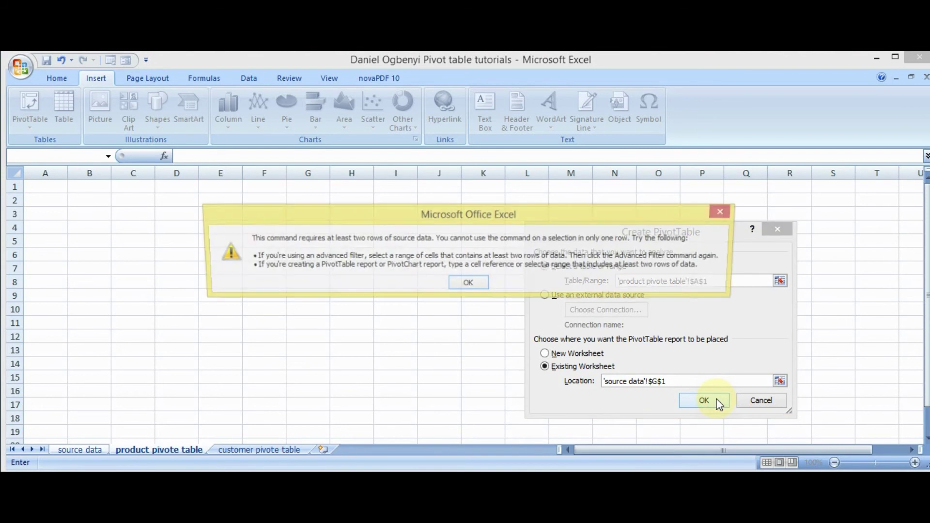
click(727, 207)
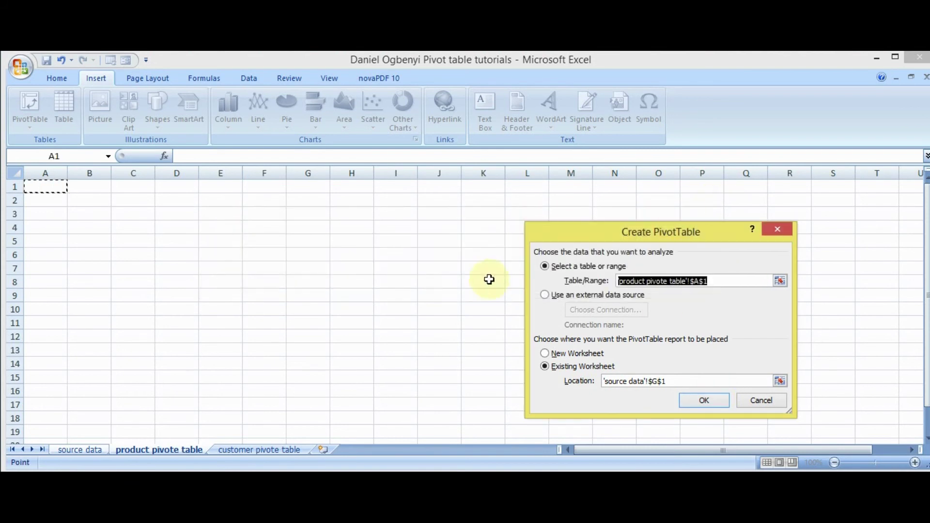
click(85, 448)
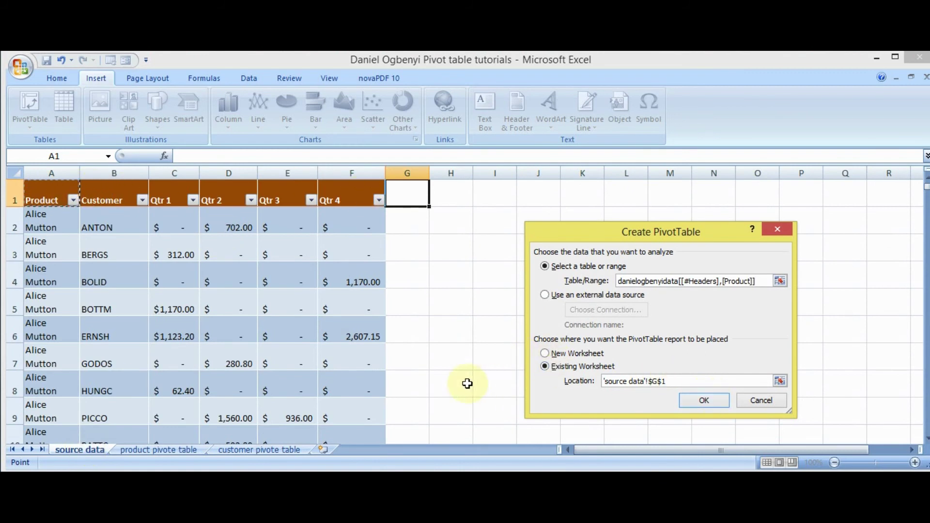
click(166, 450)
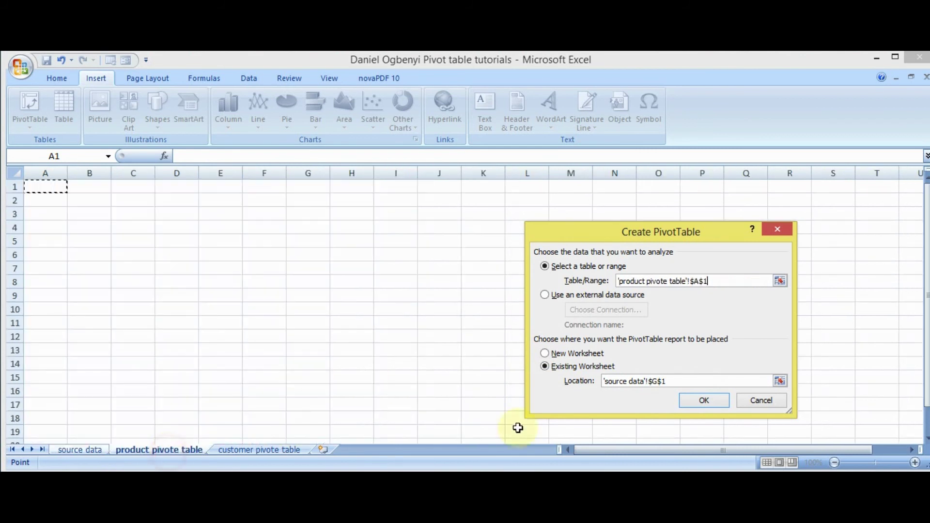
click(704, 400)
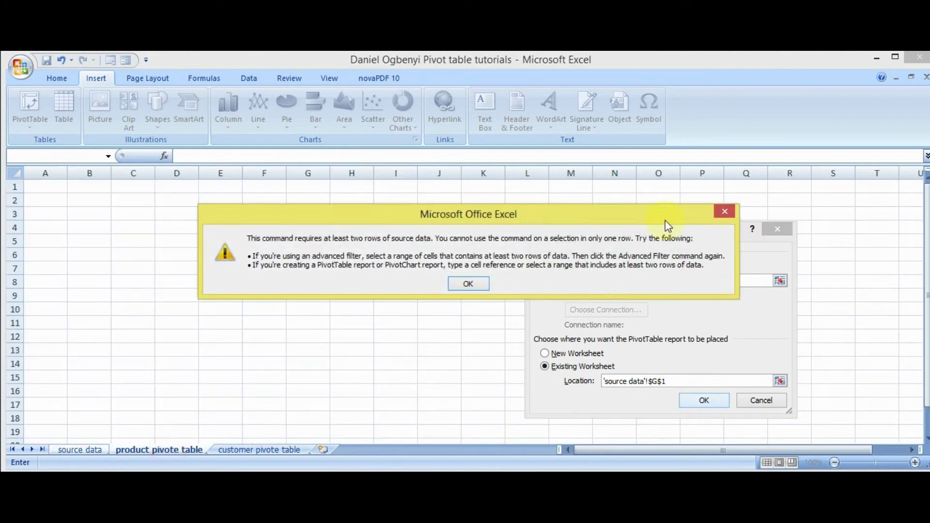
click(726, 211)
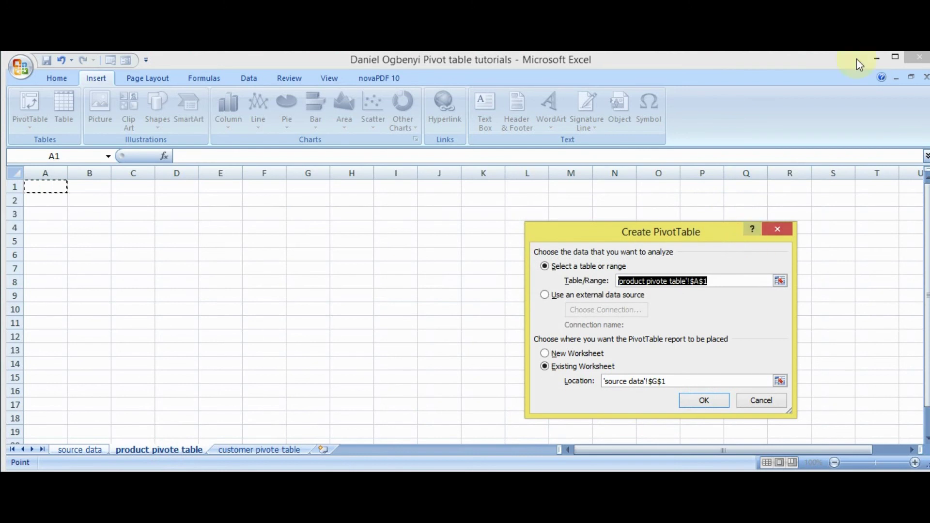
key(Escape)
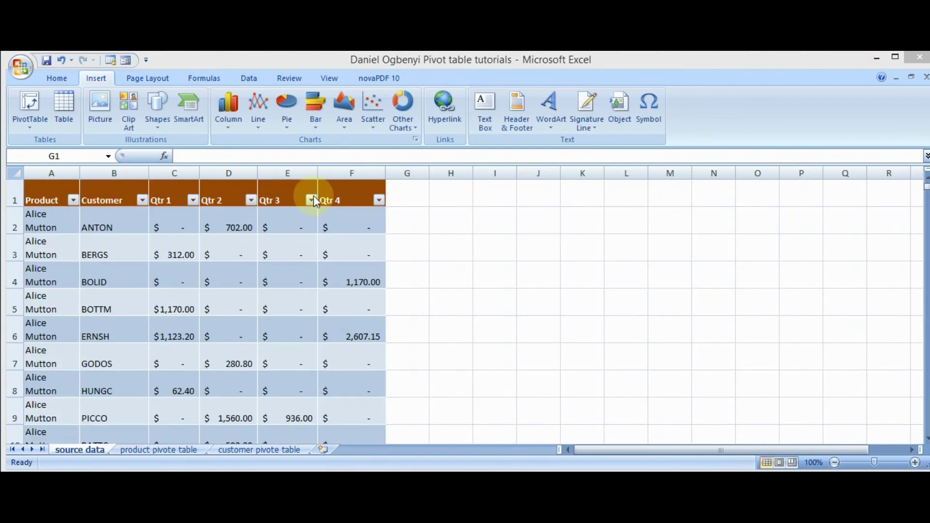
- Create a PivotTable from the source data table, placed at cell A1 of the existing product pivote table worksheet
click(47, 192)
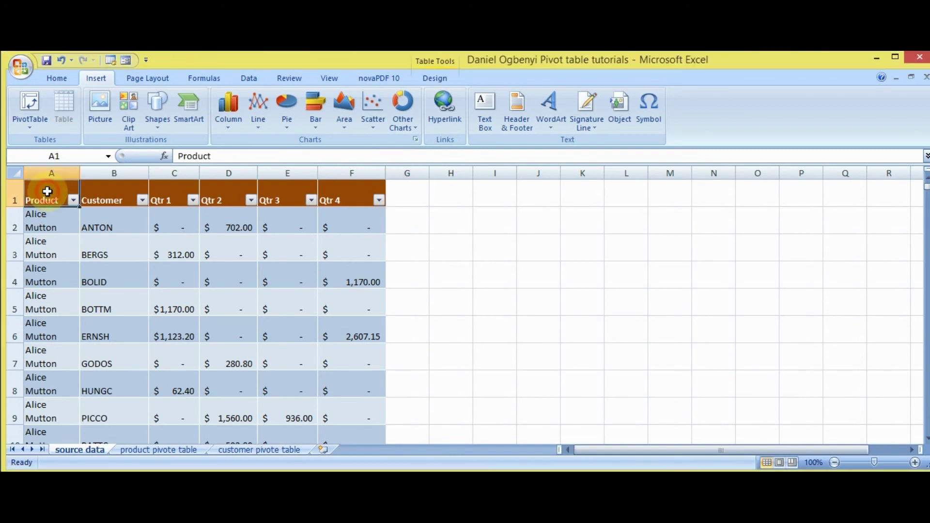
click(165, 450)
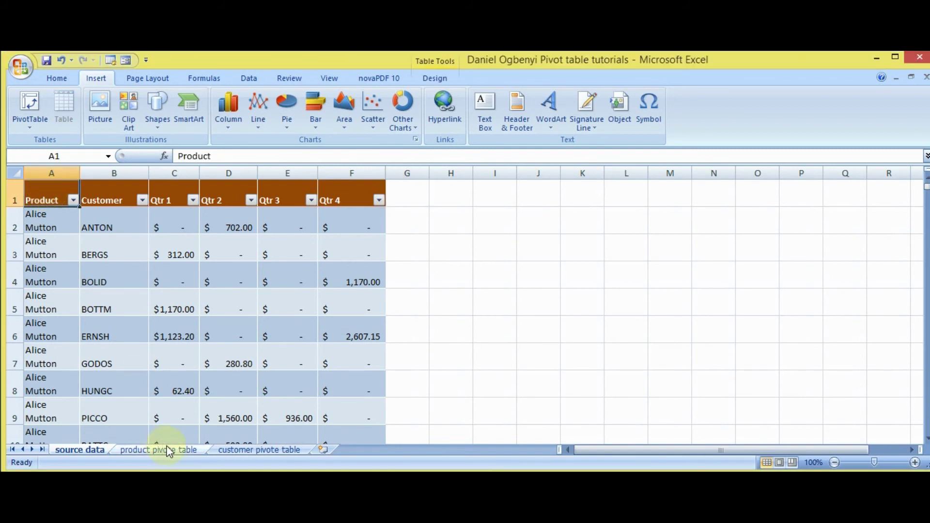
click(31, 124)
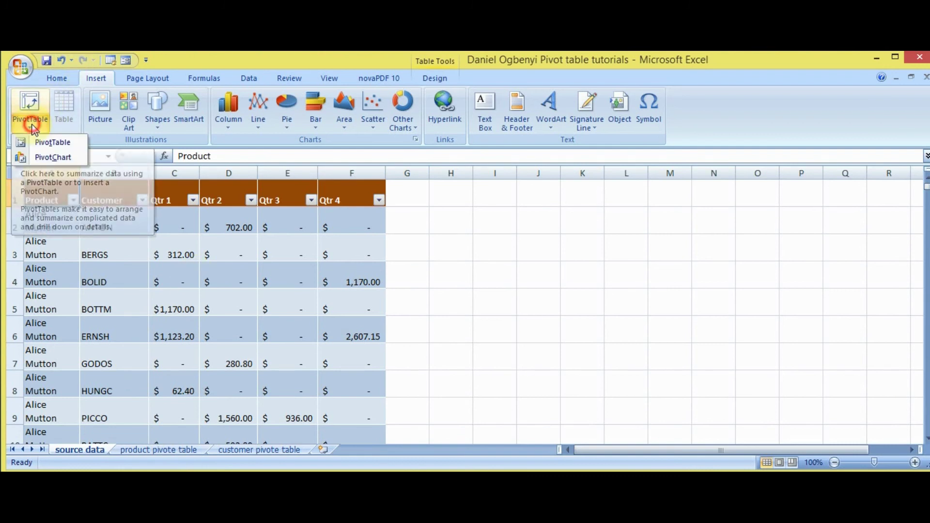
click(51, 142)
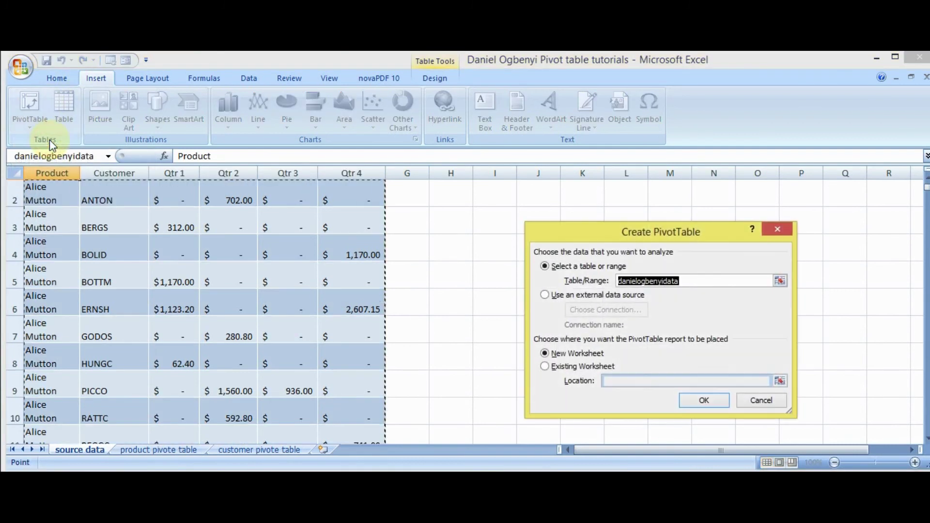
click(546, 367)
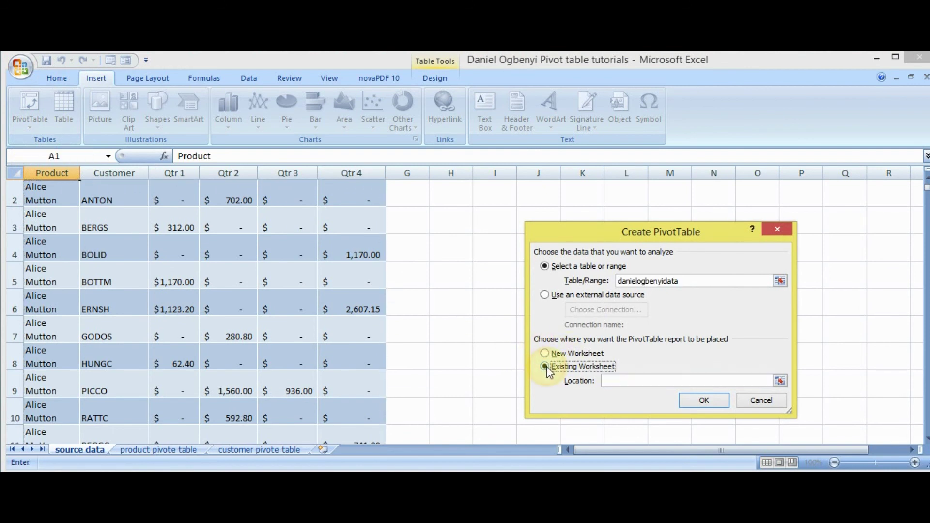
click(144, 450)
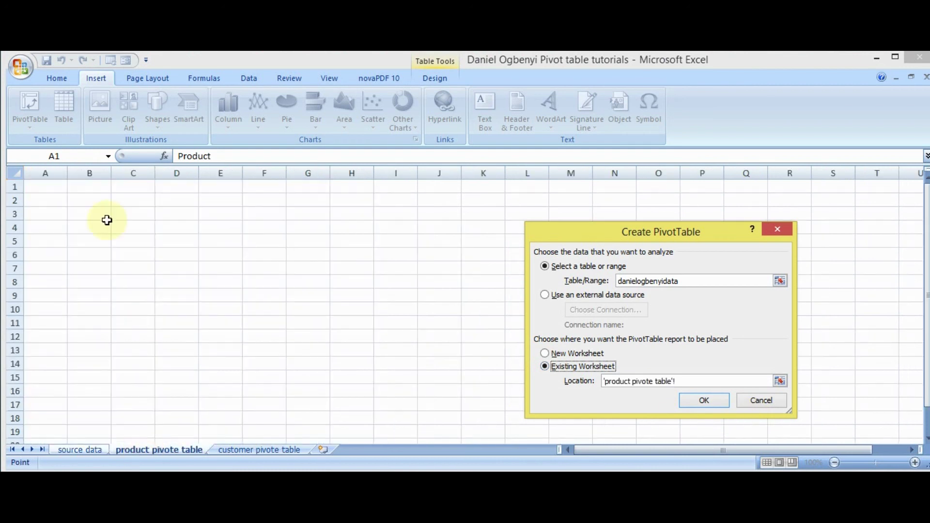
click(54, 187)
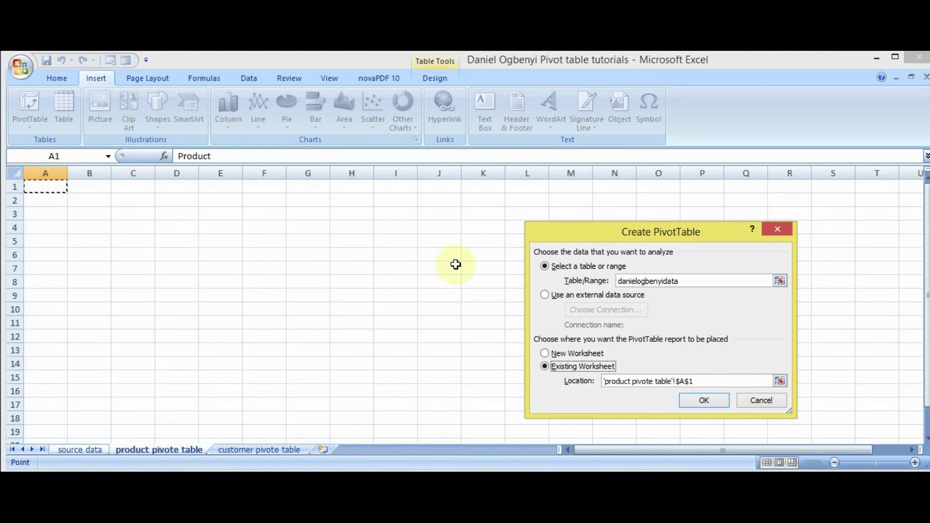
click(707, 398)
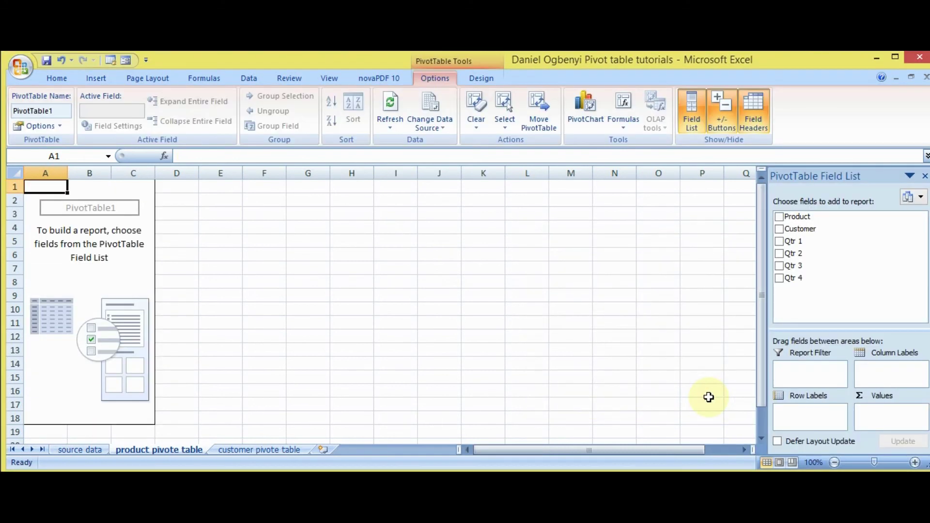
- Rename the new PivotTable as "Product"
click(58, 112)
double_click(58, 112)
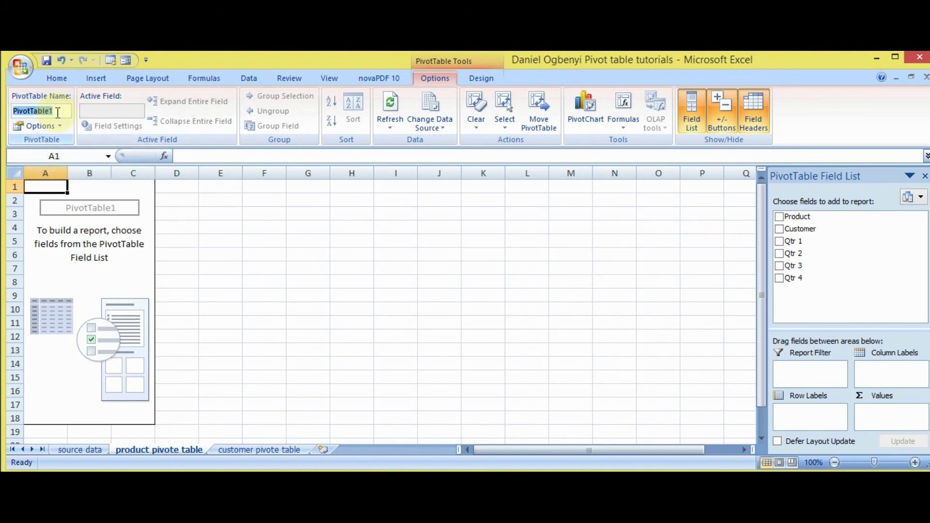
key(BackSpace)
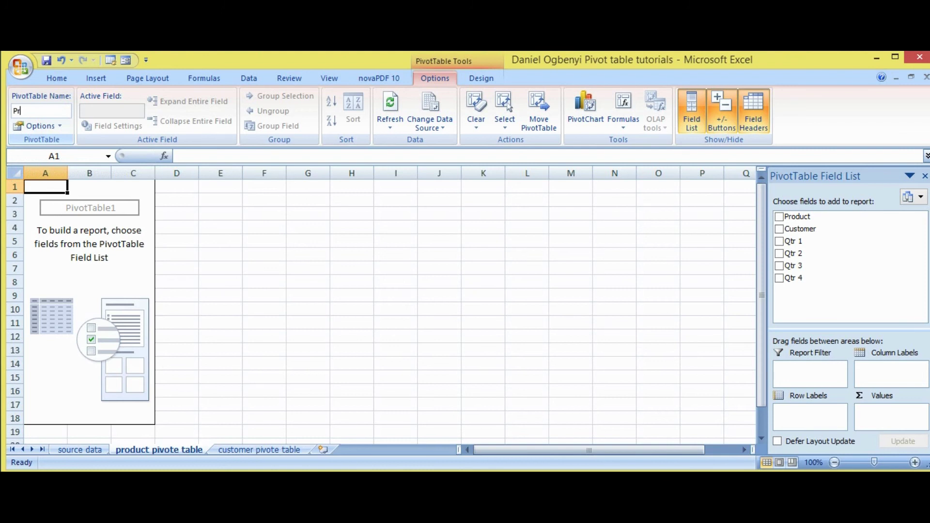
text(Product)
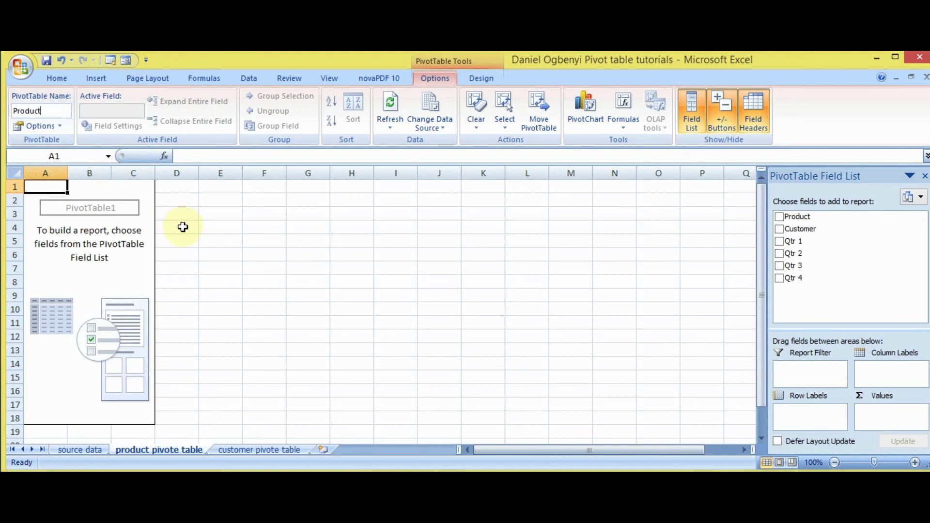
click(183, 224)
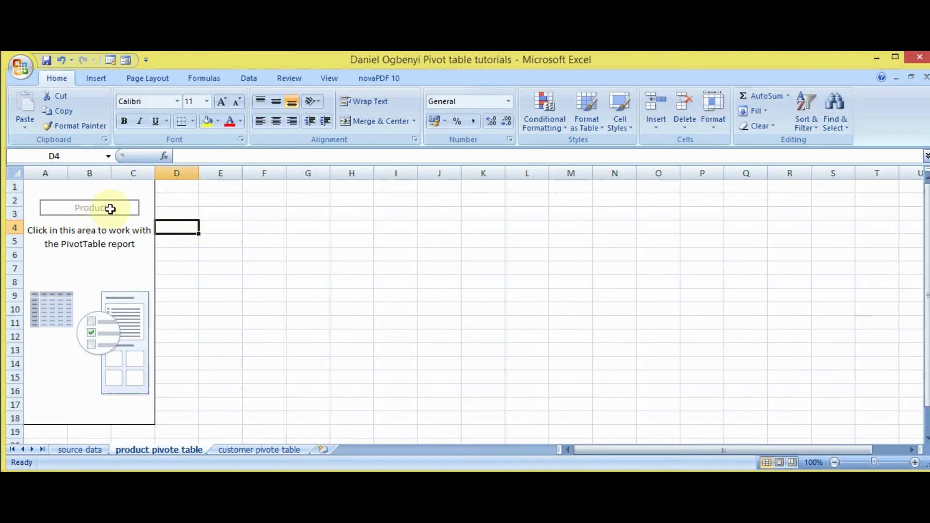
- Add Product as row labels and Qtr 1, Qtr 2, Qtr 3 and Qtr 4 as summed values in the PivotTable
click(109, 223)
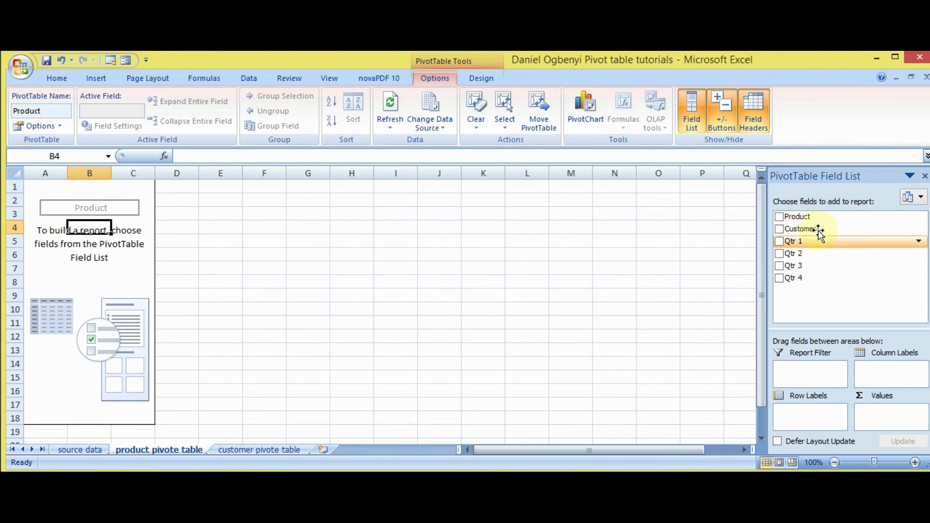
click(780, 217)
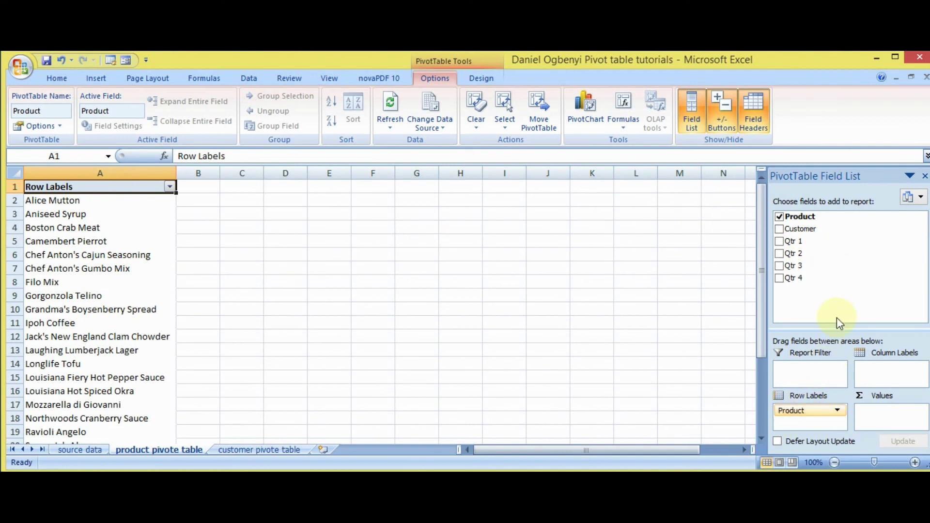
click(779, 241)
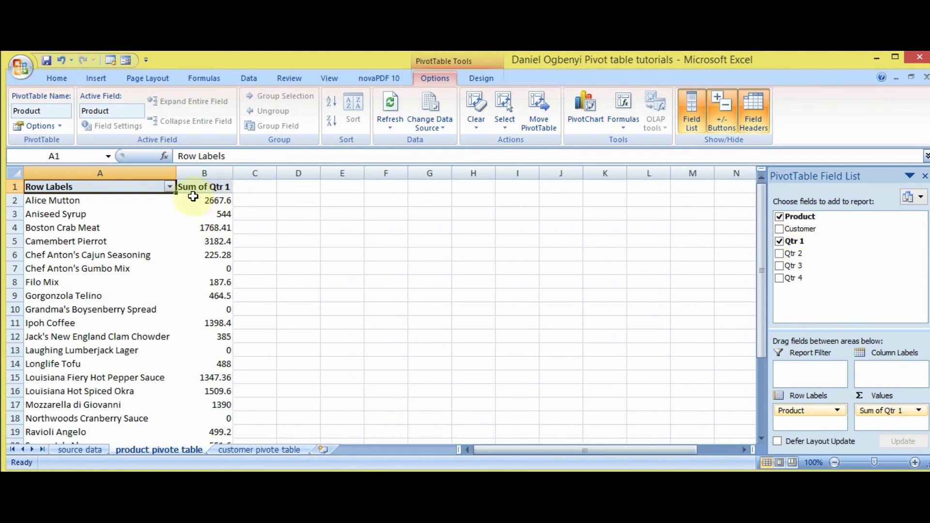
click(779, 253)
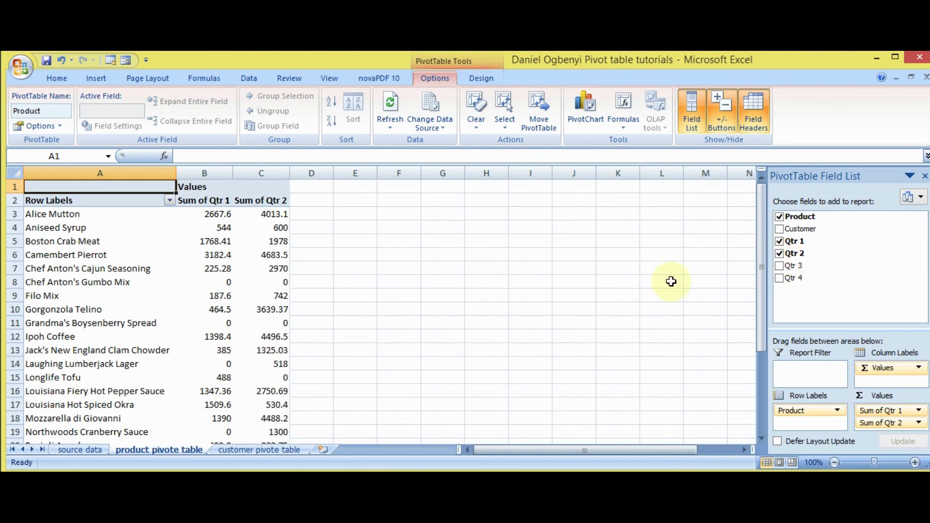
click(779, 279)
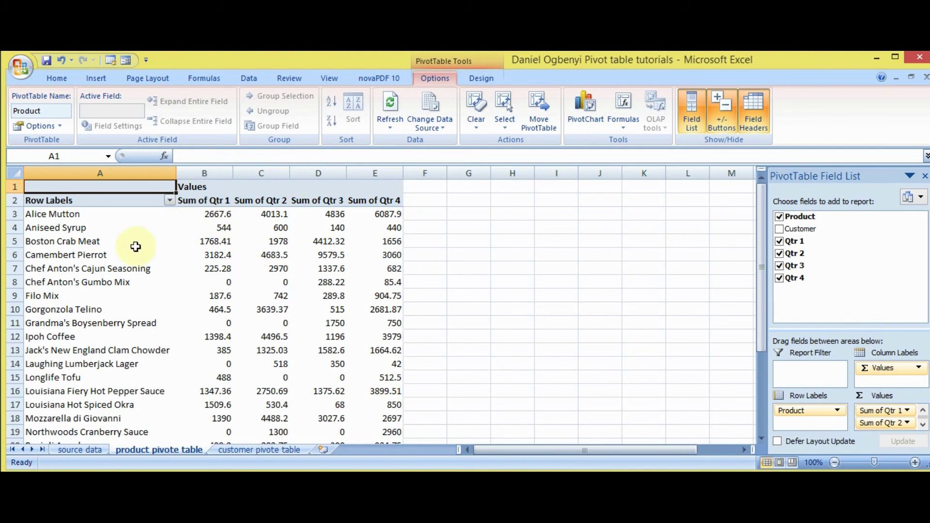
- Filter the PivotTable's row labels to show only the product Alice Mutton
click(169, 201)
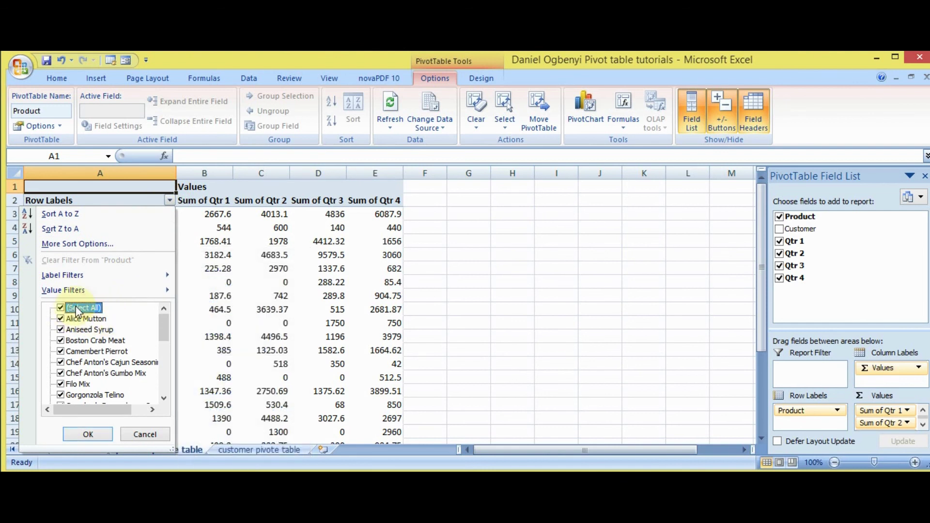
click(60, 308)
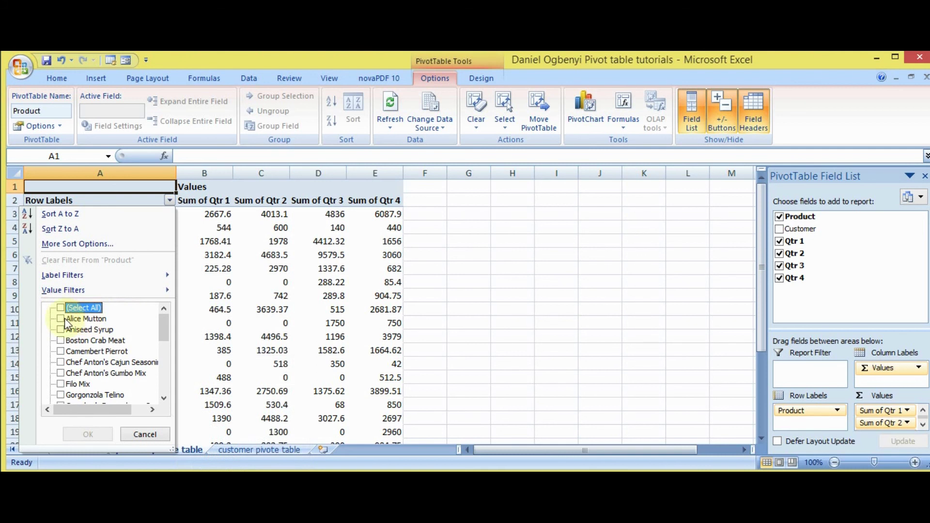
click(61, 320)
click(102, 436)
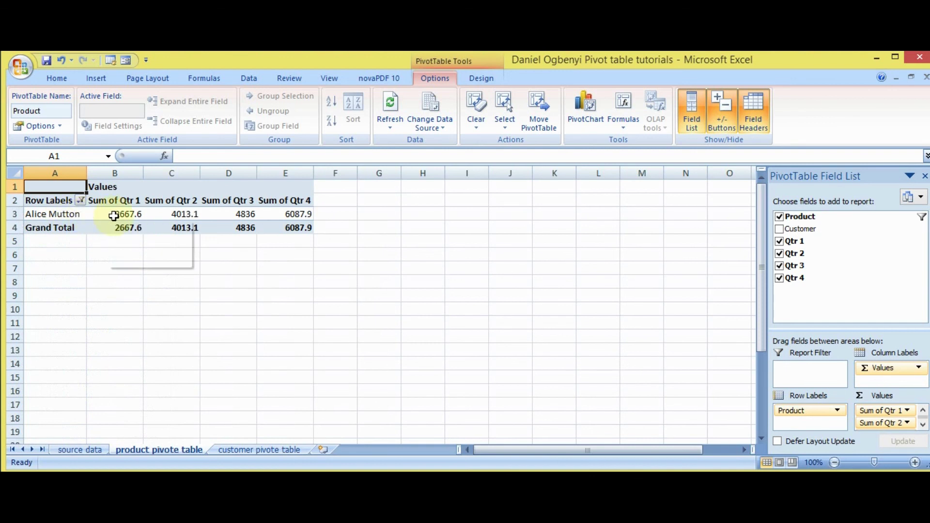
mouse_move(127, 216)
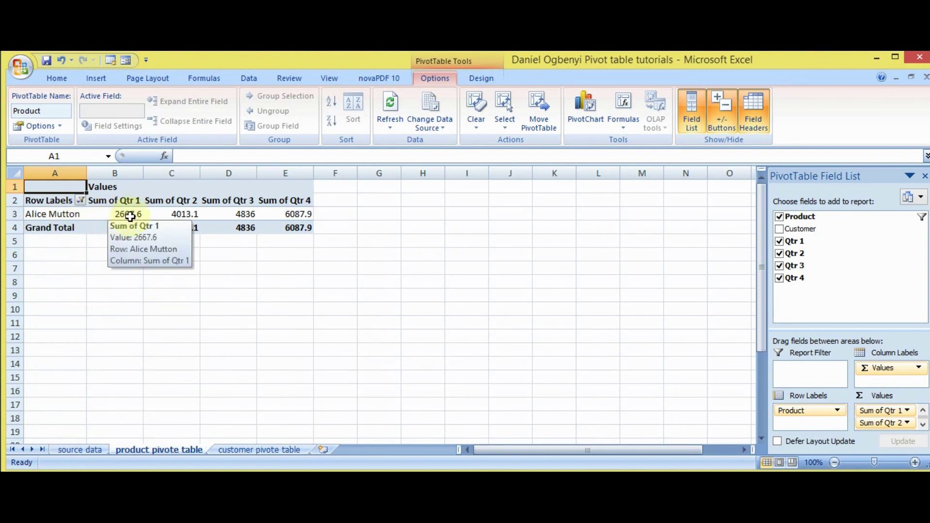
mouse_move(189, 215)
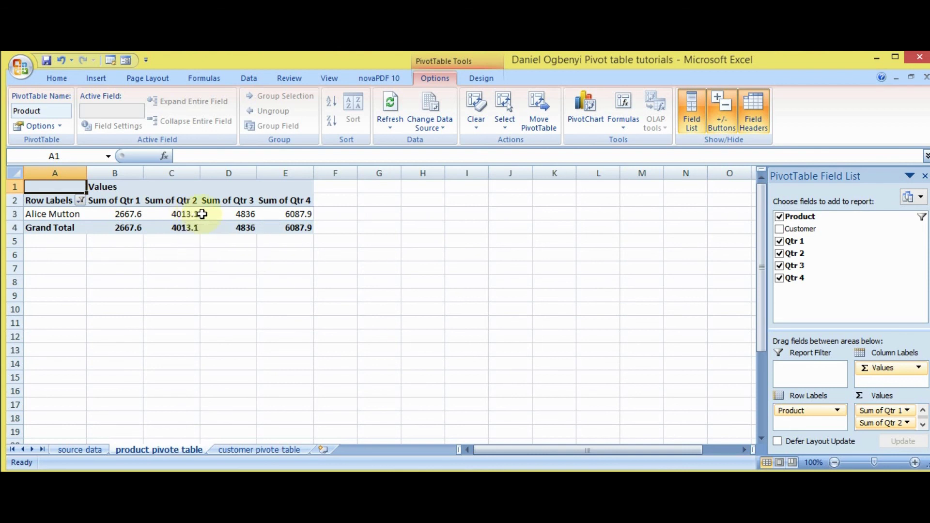
mouse_move(236, 214)
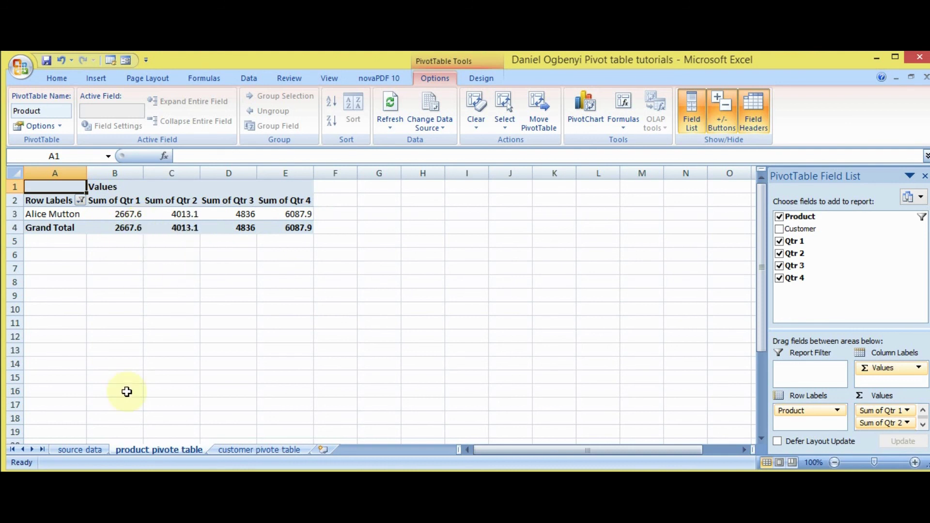
- Create a second PivotTable from the source data table, placed at cell A1 of the existing customer pivote table worksheet
click(90, 449)
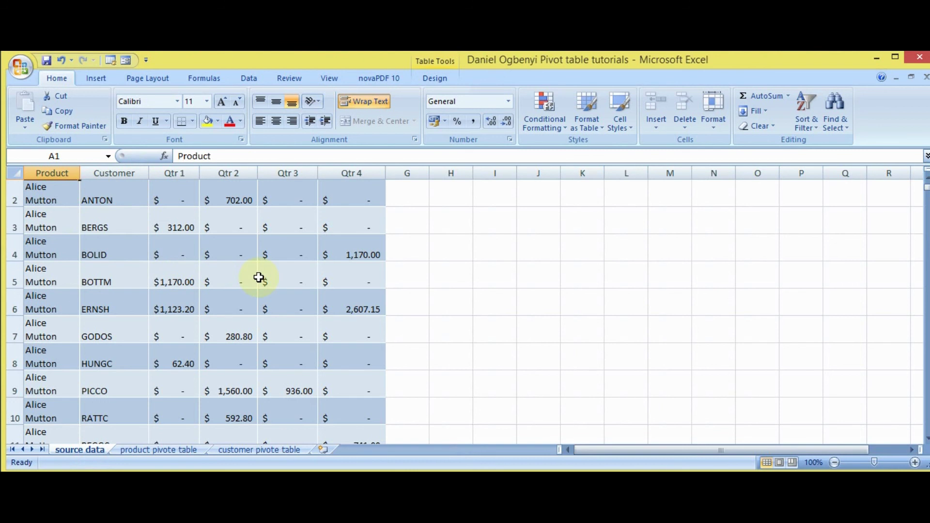
click(129, 172)
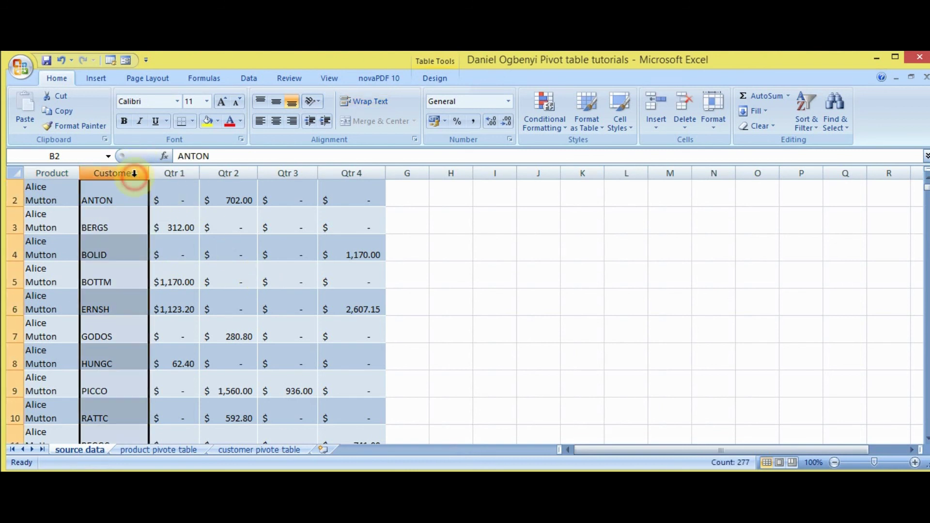
click(496, 215)
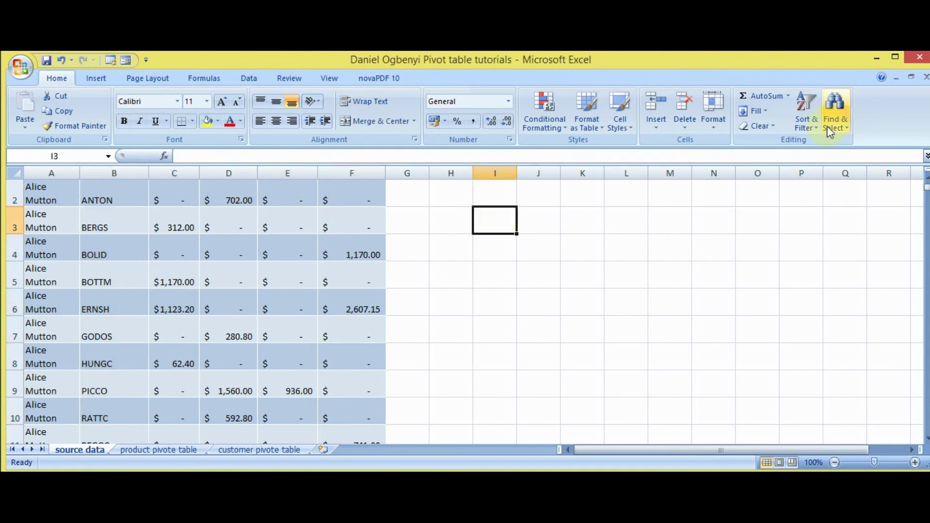
scroll(926, 184, up, 1)
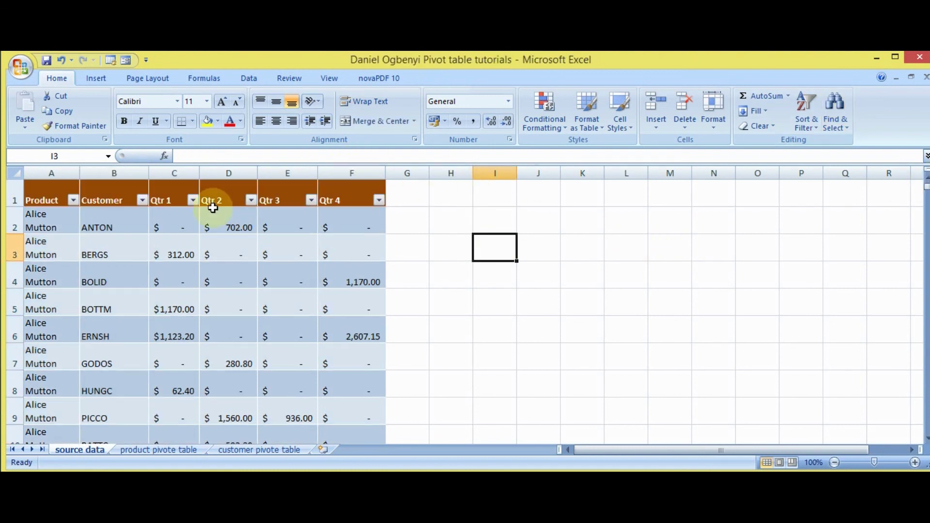
click(110, 195)
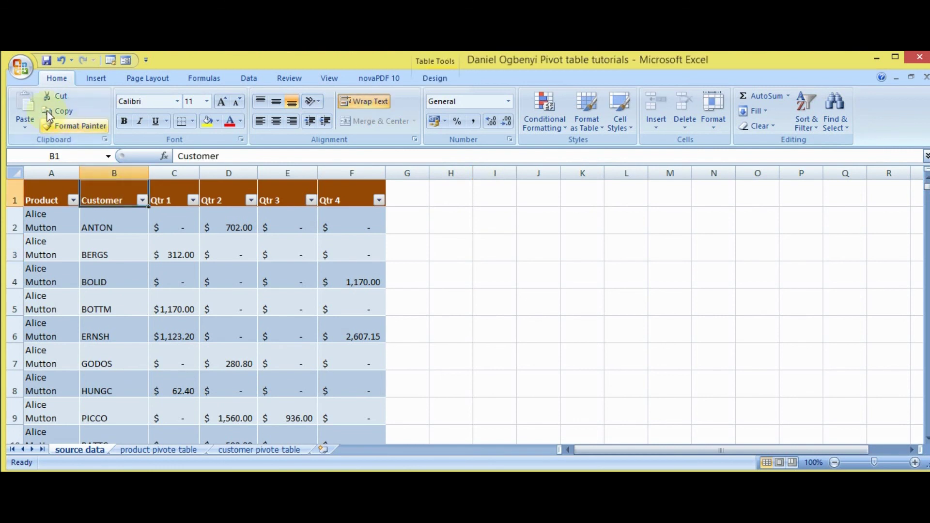
click(99, 79)
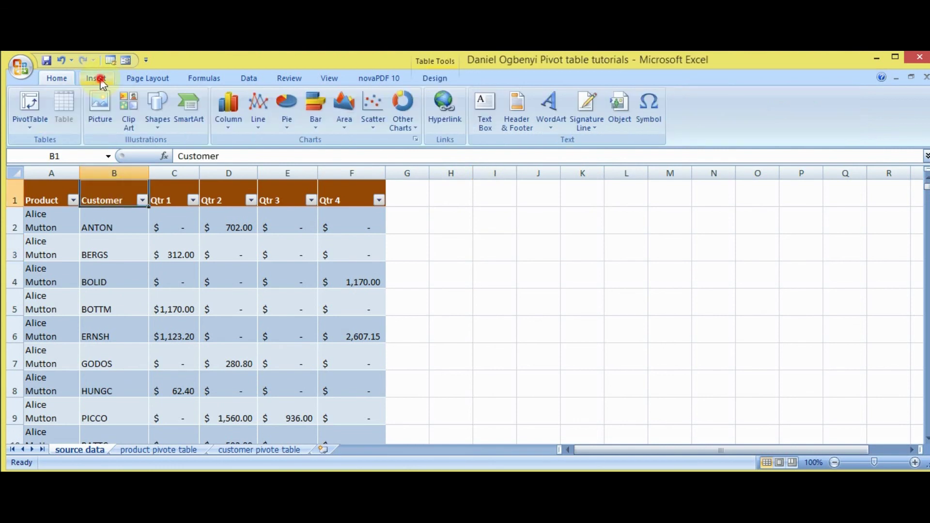
click(29, 122)
click(57, 141)
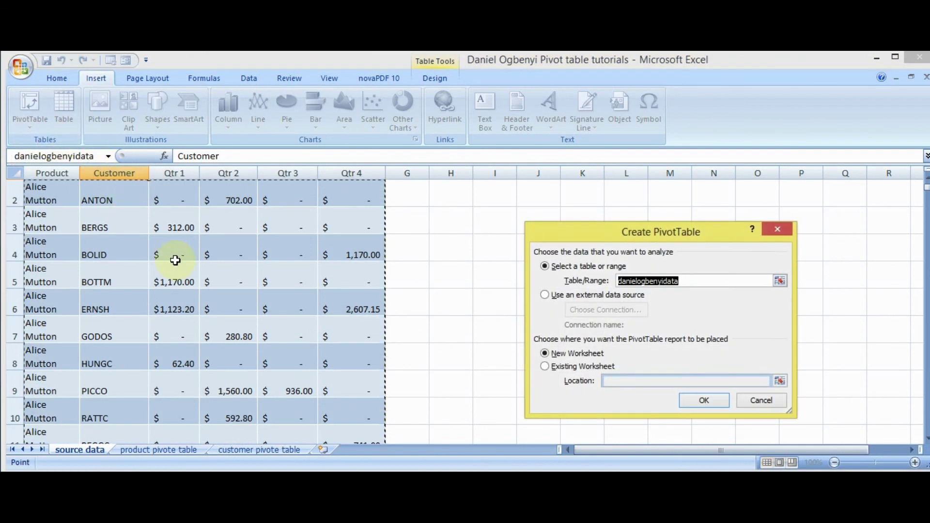
click(546, 366)
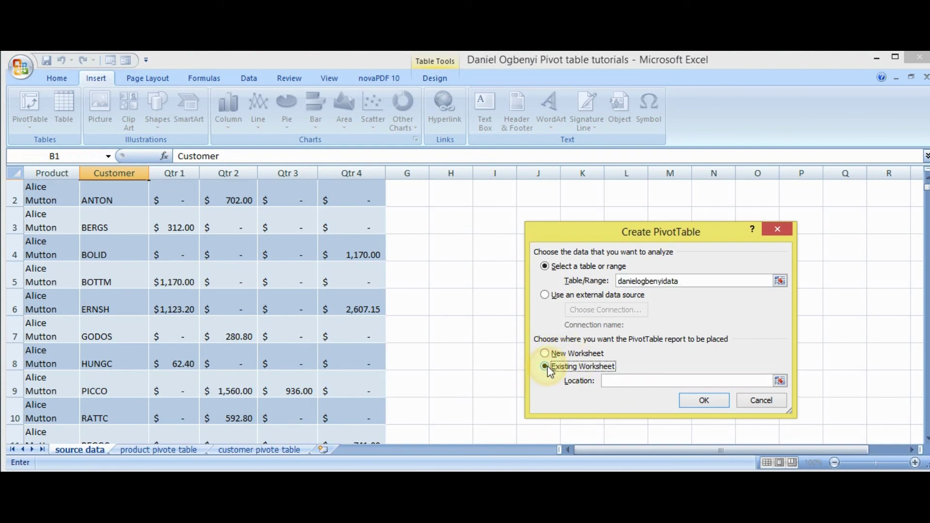
click(261, 451)
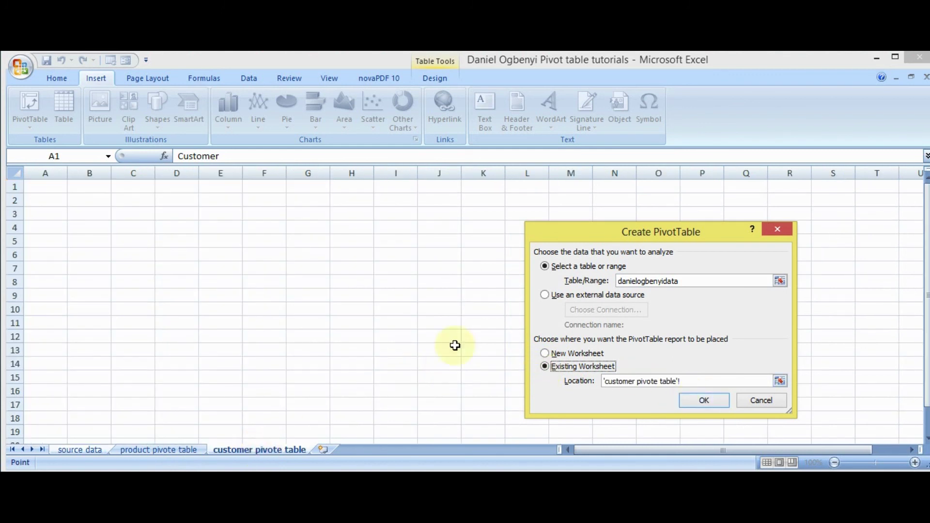
click(50, 188)
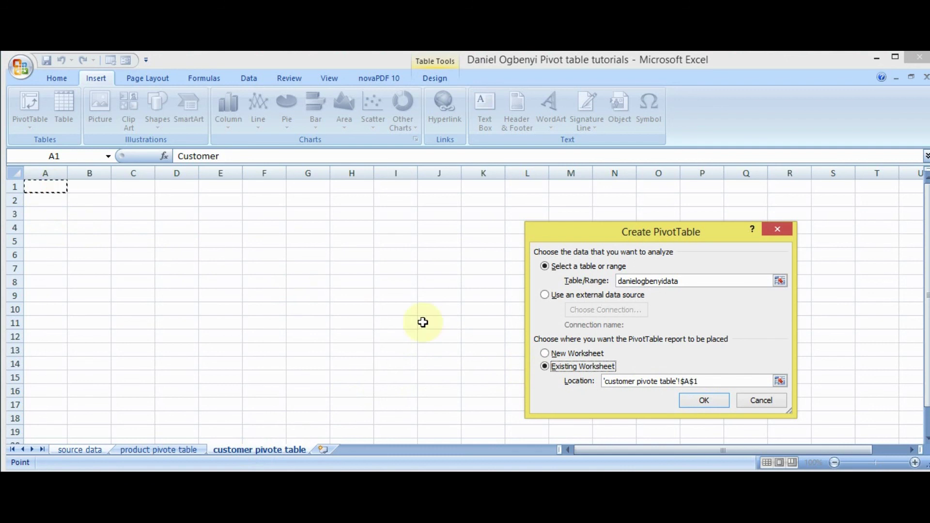
click(706, 400)
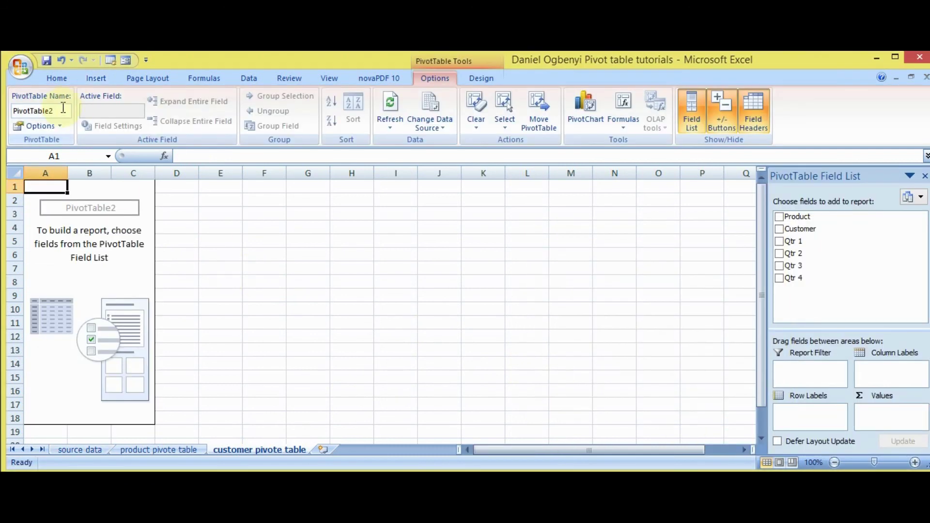
- Rename the new PivotTable on the customer pivote table worksheet as "customer"
click(61, 112)
key(BackSpace)
click(177, 241)
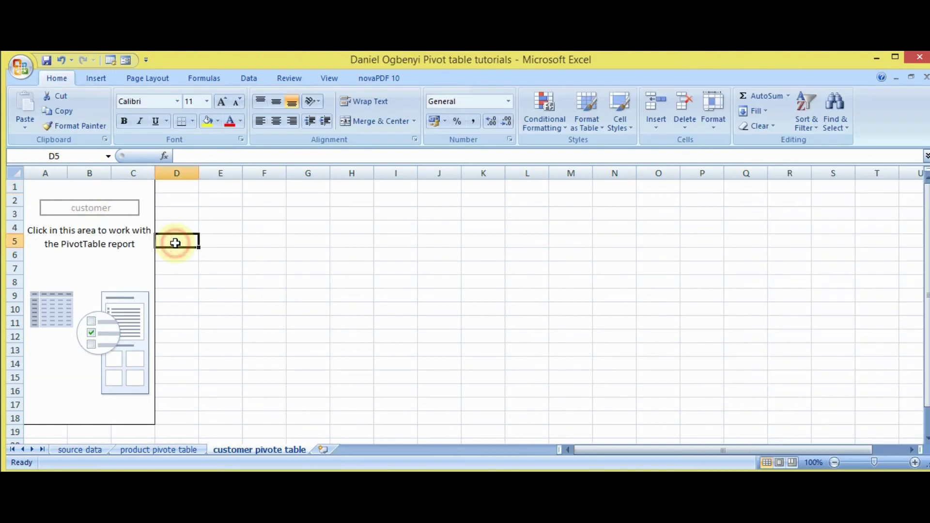
- Add Customer as row labels and Qtr 1, Qtr 2, Qtr 3 and Qtr 4 as summed values in the customer PivotTable
click(109, 208)
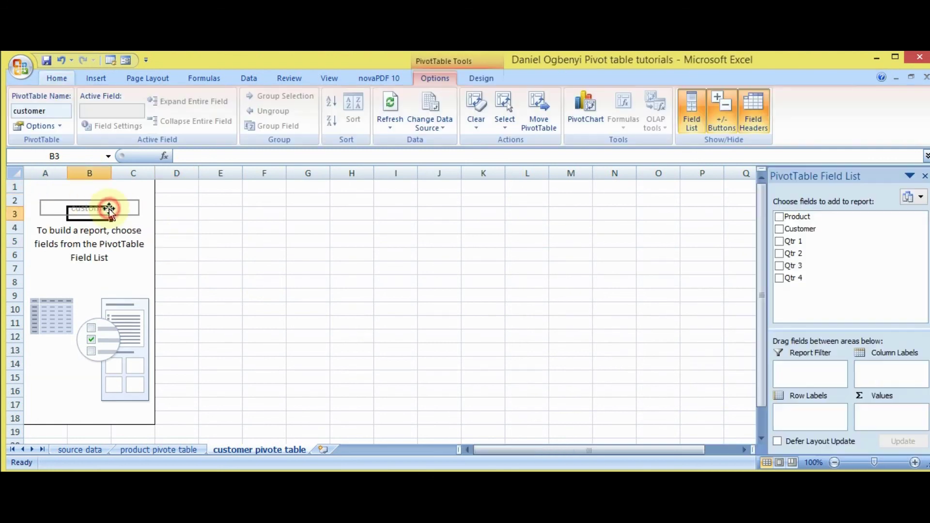
click(780, 229)
click(780, 240)
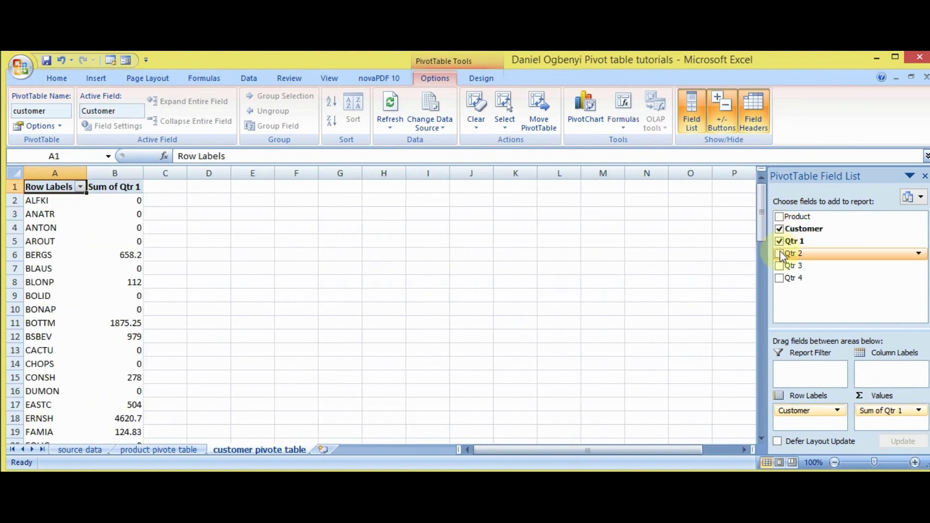
click(780, 253)
click(780, 266)
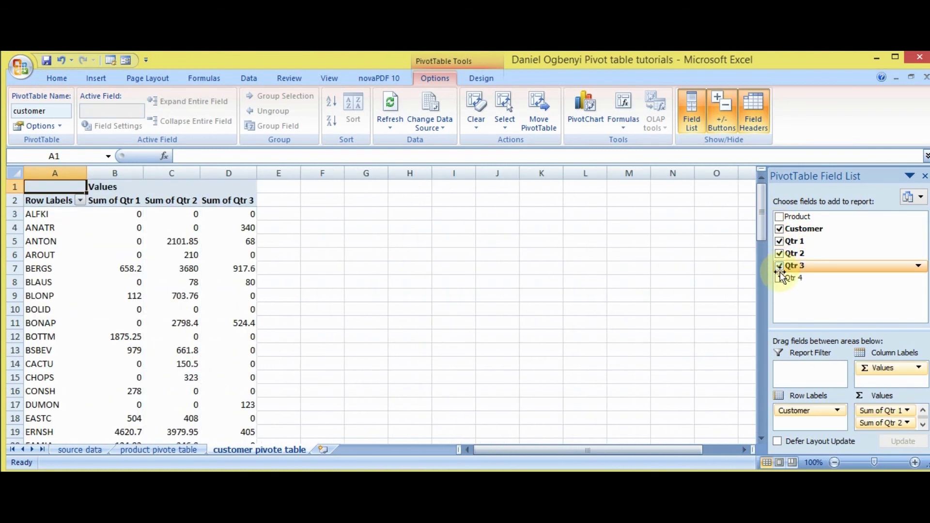
click(779, 277)
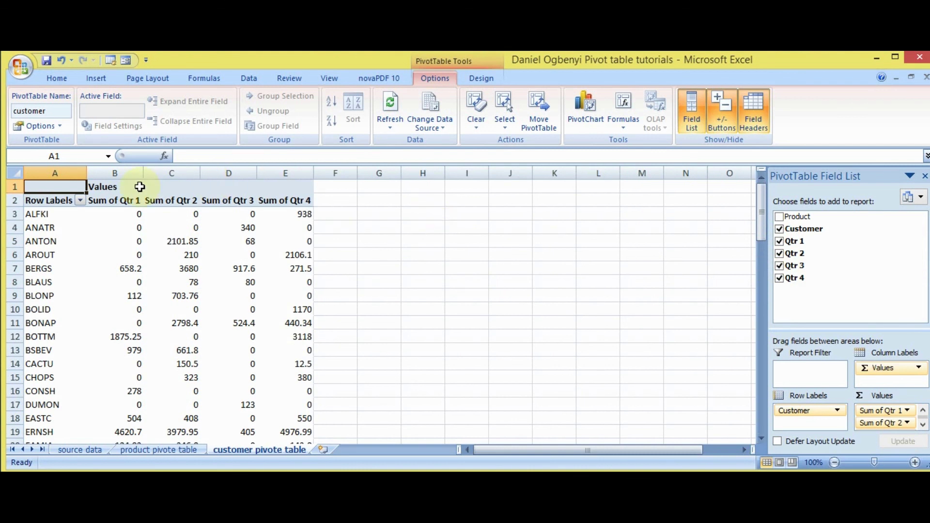
- Filter the customer PivotTable's row labels to show only the customer ALFKI
click(80, 201)
click(42, 309)
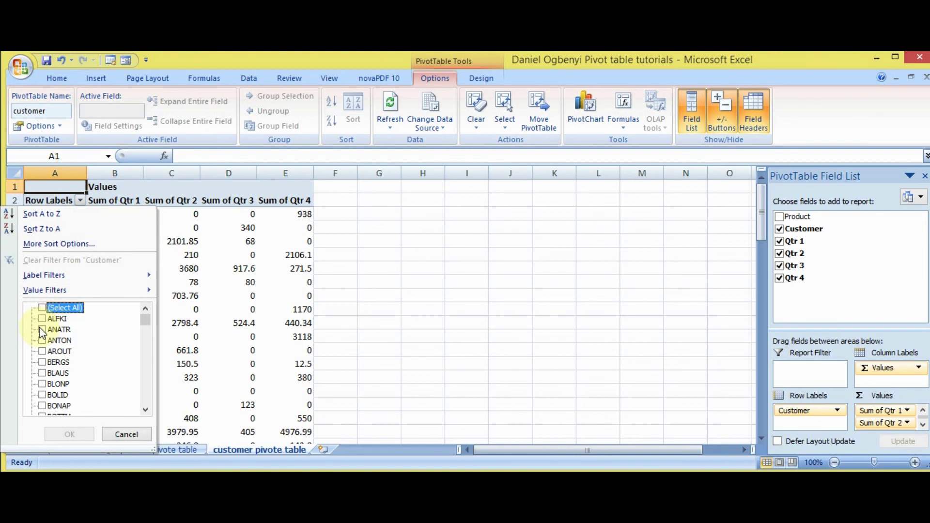
click(42, 320)
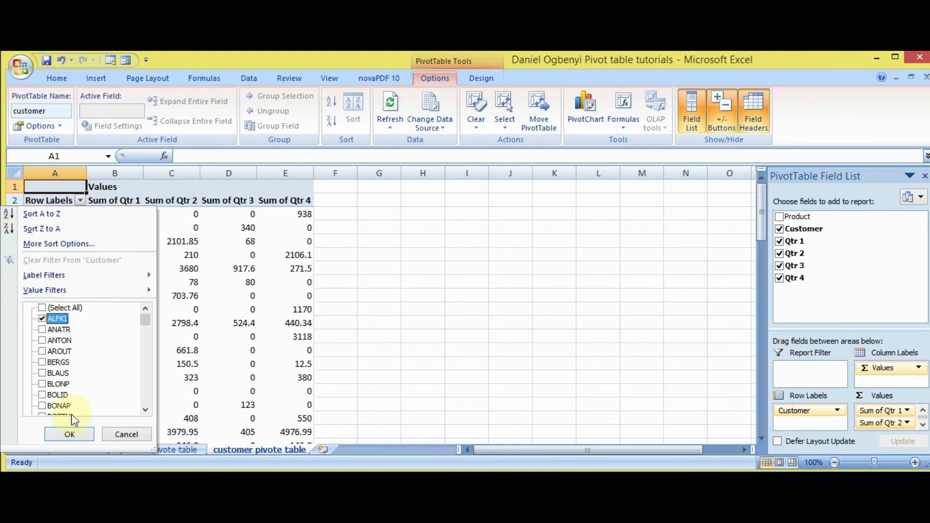
click(69, 433)
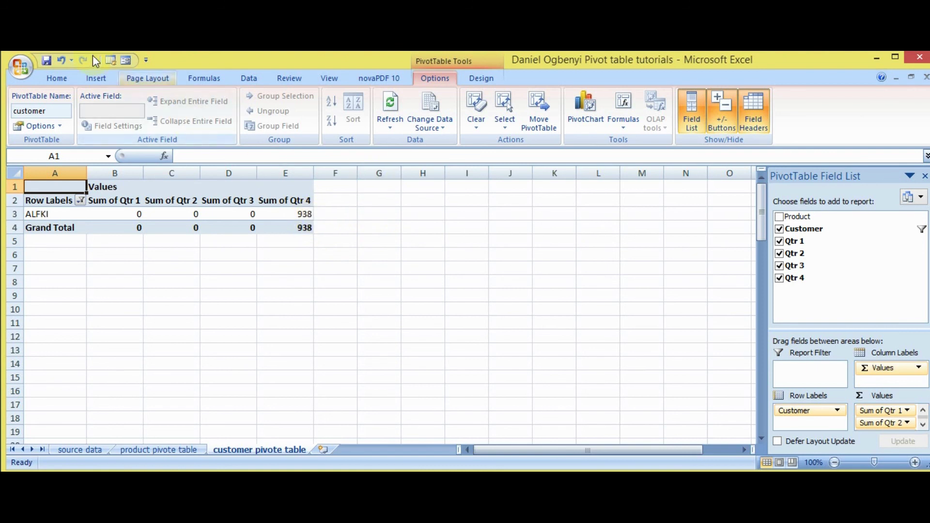
- Apply the $ English (U.S.) accounting format to cell A1 of the customer PivotTable
click(100, 79)
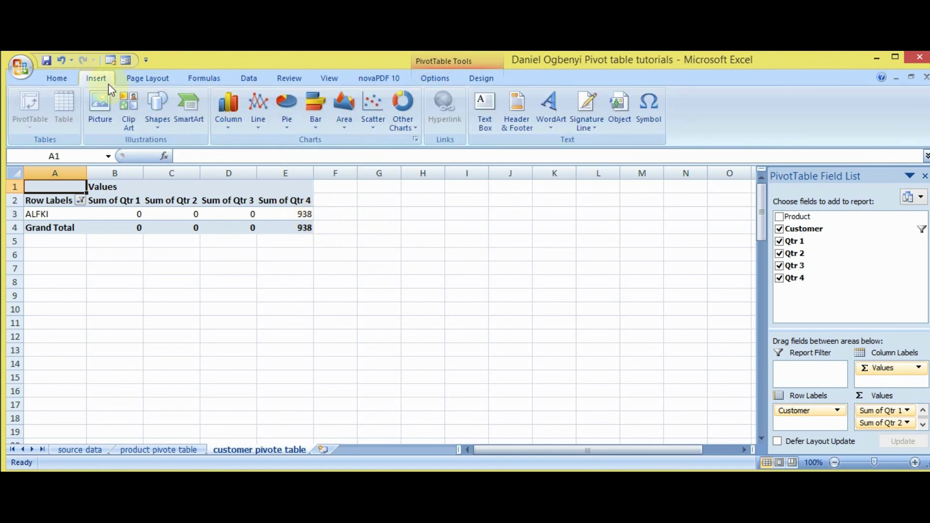
click(66, 77)
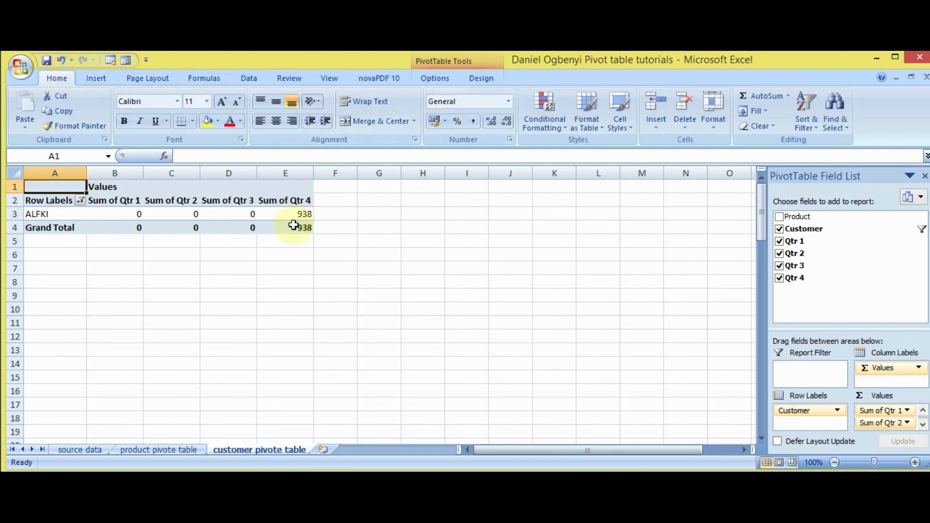
mouse_move(310, 214)
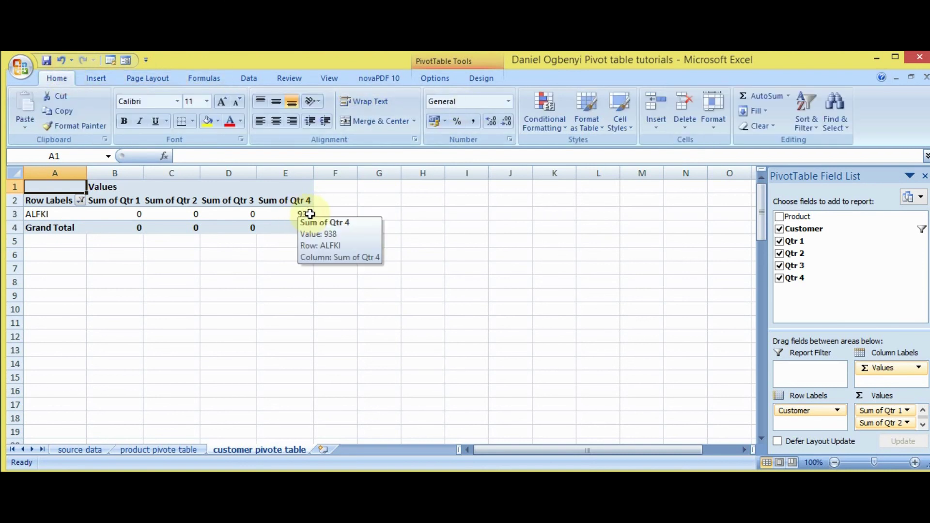
click(445, 121)
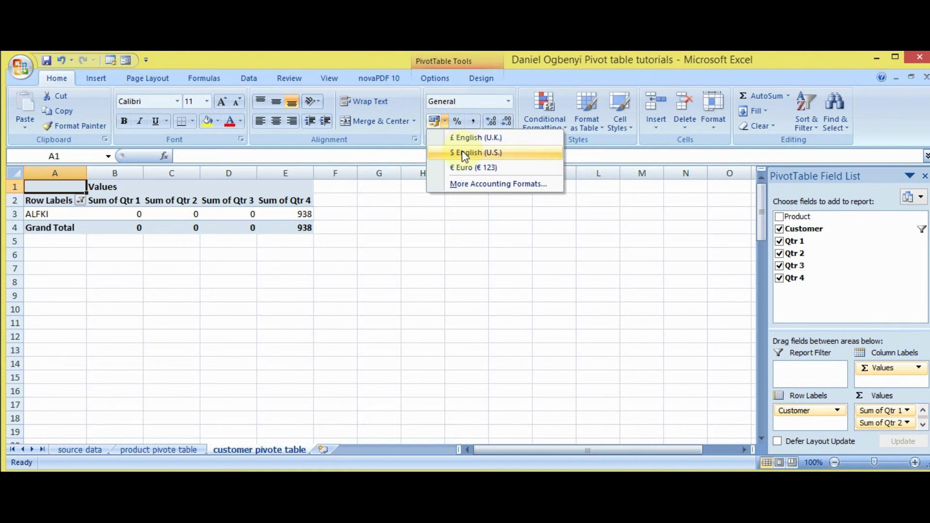
click(464, 153)
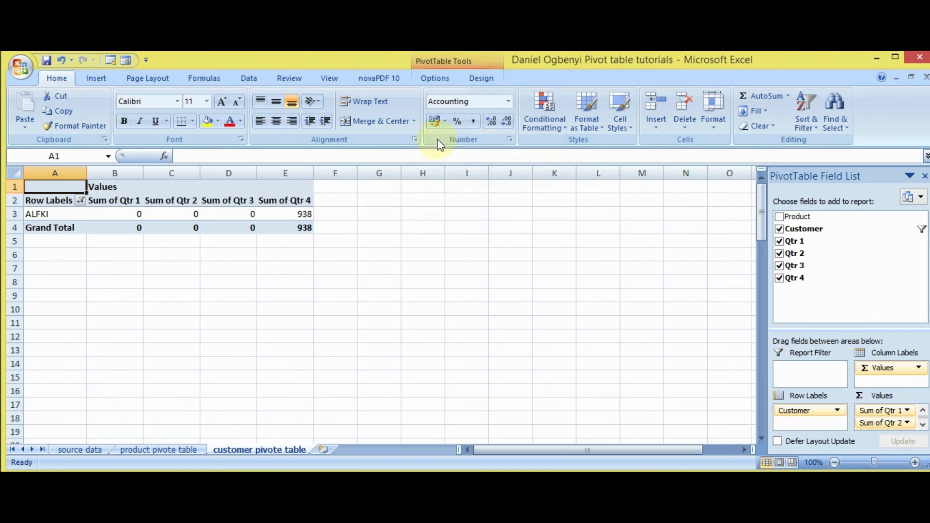
- Format ALFKI's Sum of Qtr 4 value in cell E3 with the $ English (U.S.) accounting format
click(301, 212)
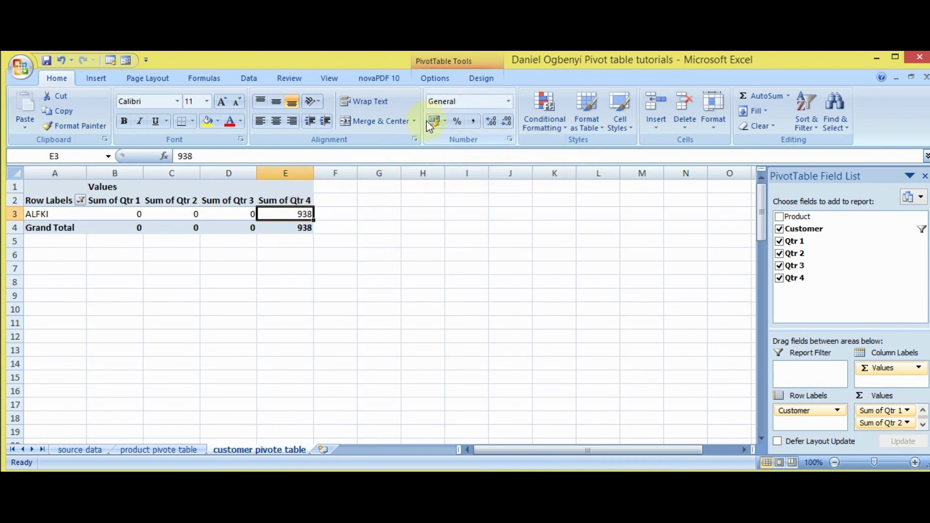
click(434, 121)
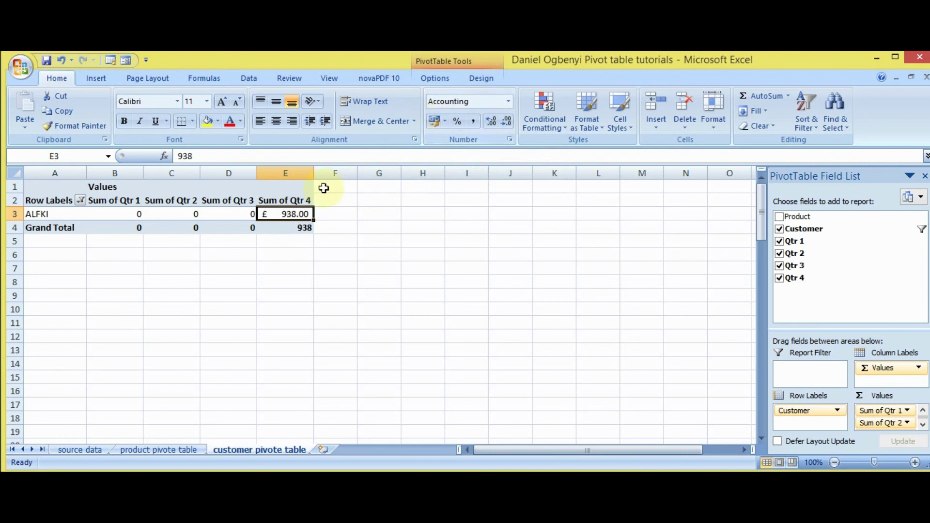
click(444, 121)
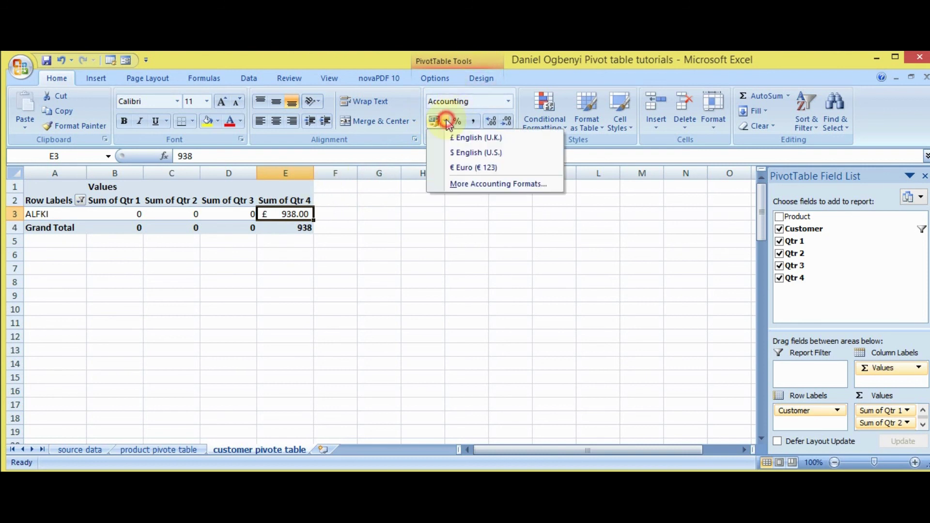
click(461, 153)
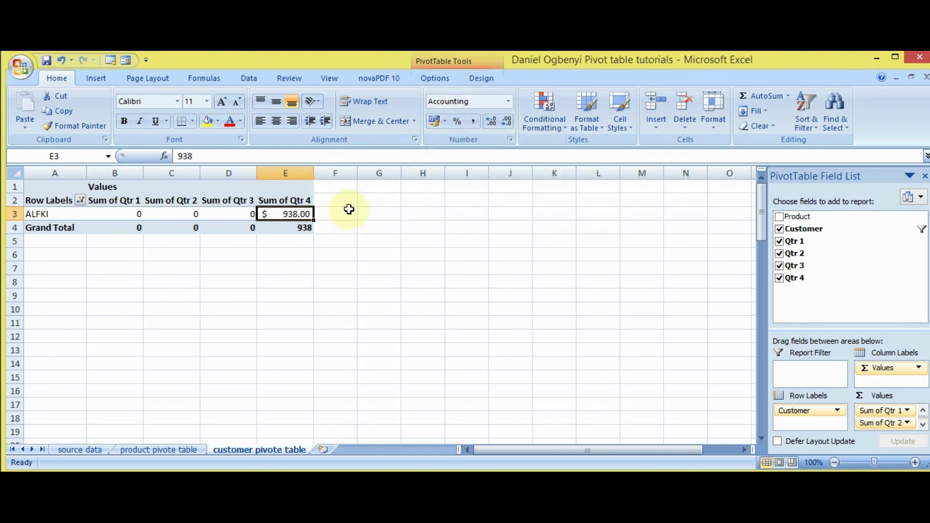